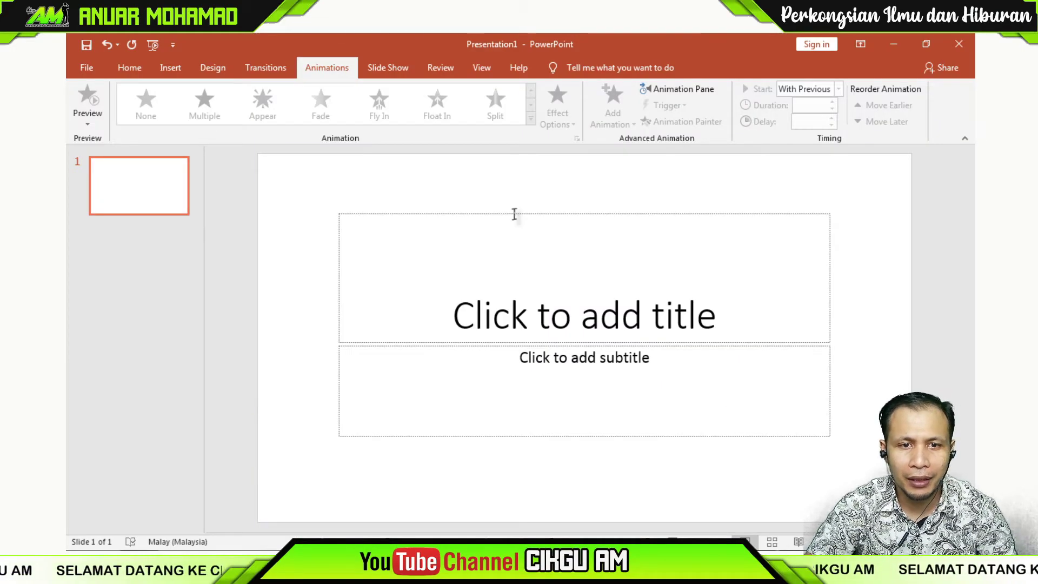
Step: Delete the title and subtitle placeholders from slide 1
left_click(397, 213)
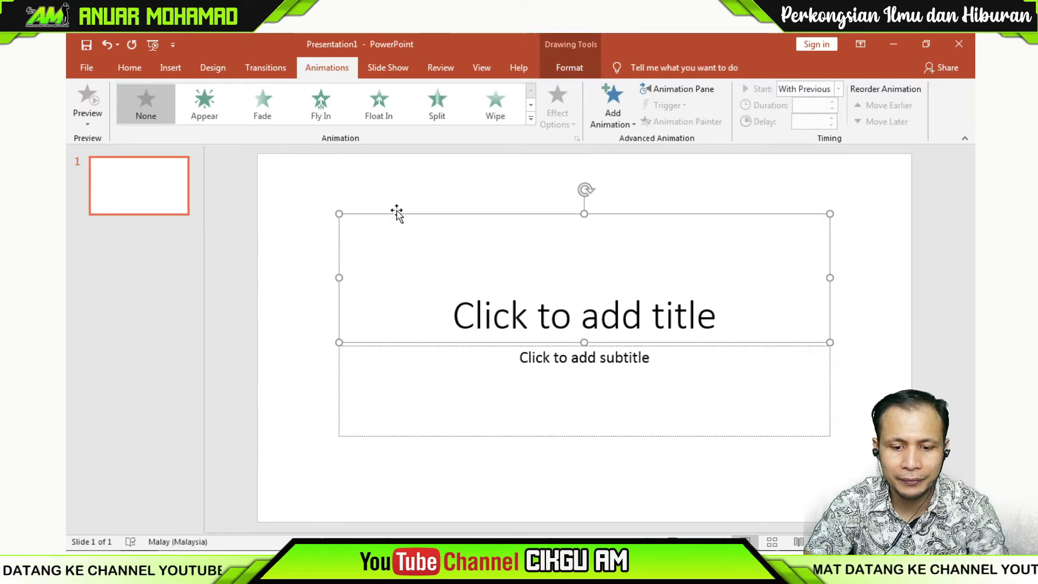
key("Delete")
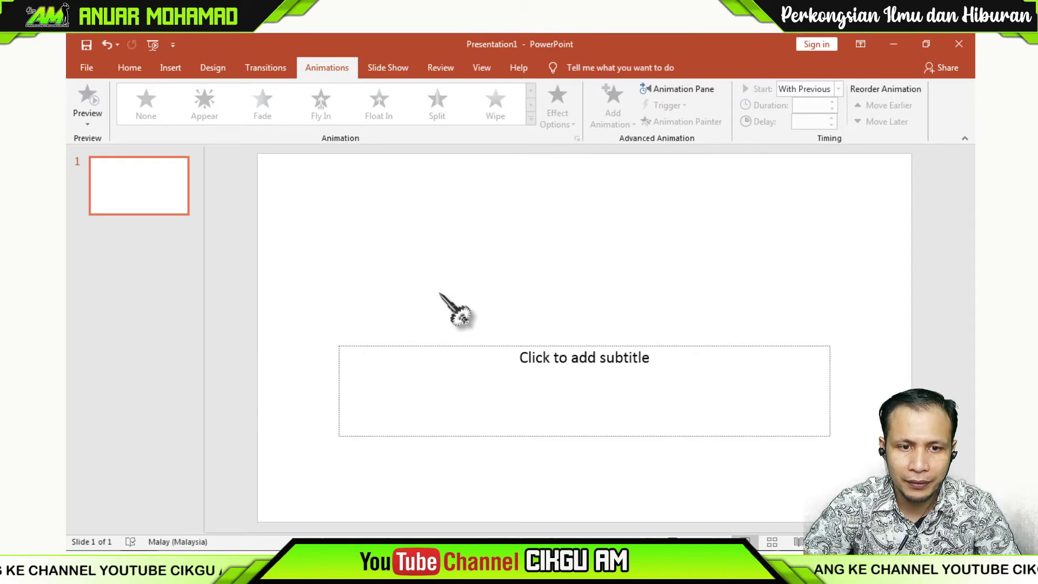
left_click(454, 346)
key("Delete")
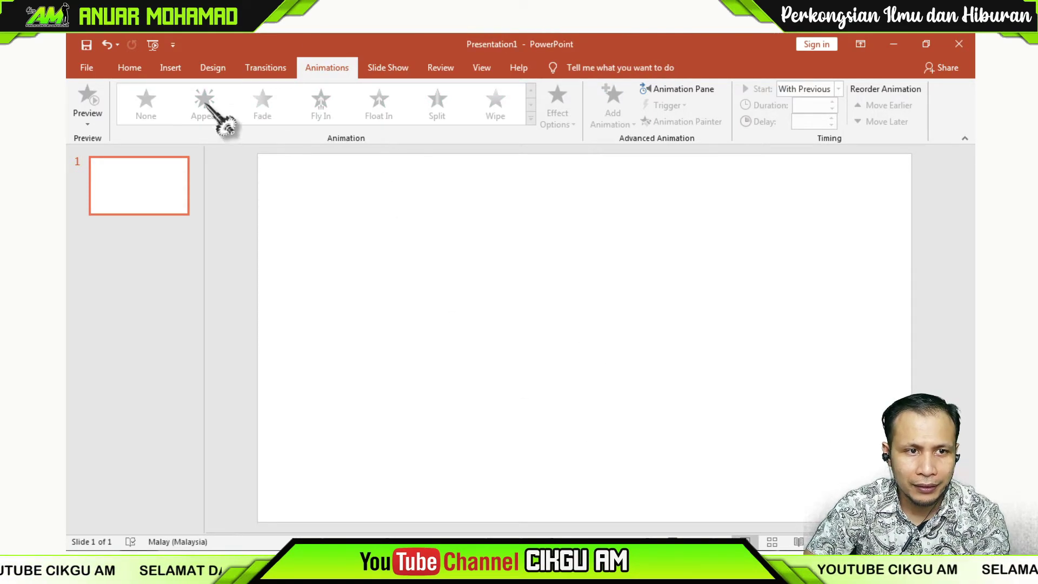
left_click(176, 74)
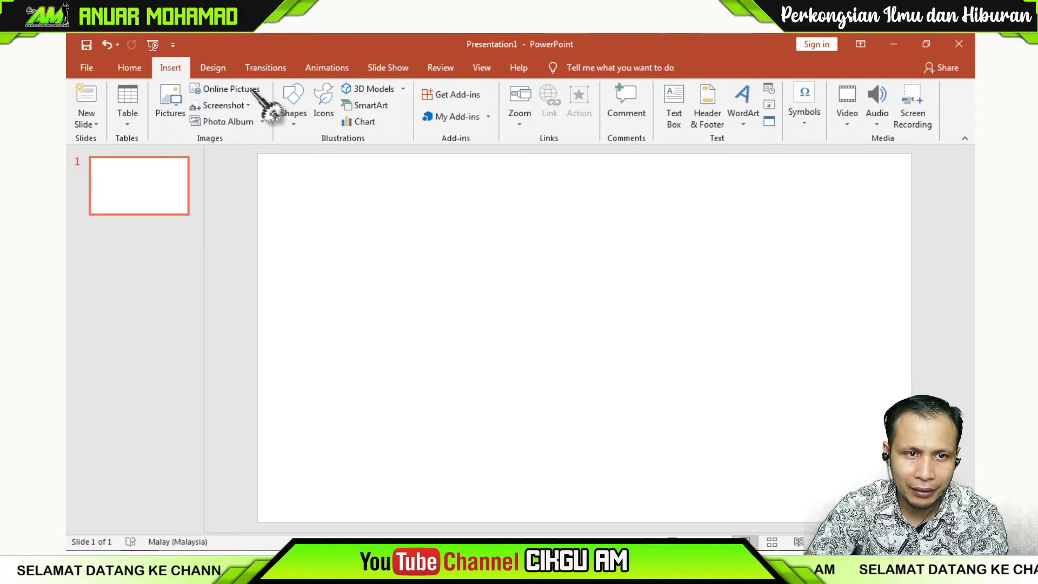
Step: Draw a rectangle spanning the full width of the slide's bottom edge
left_click(300, 125)
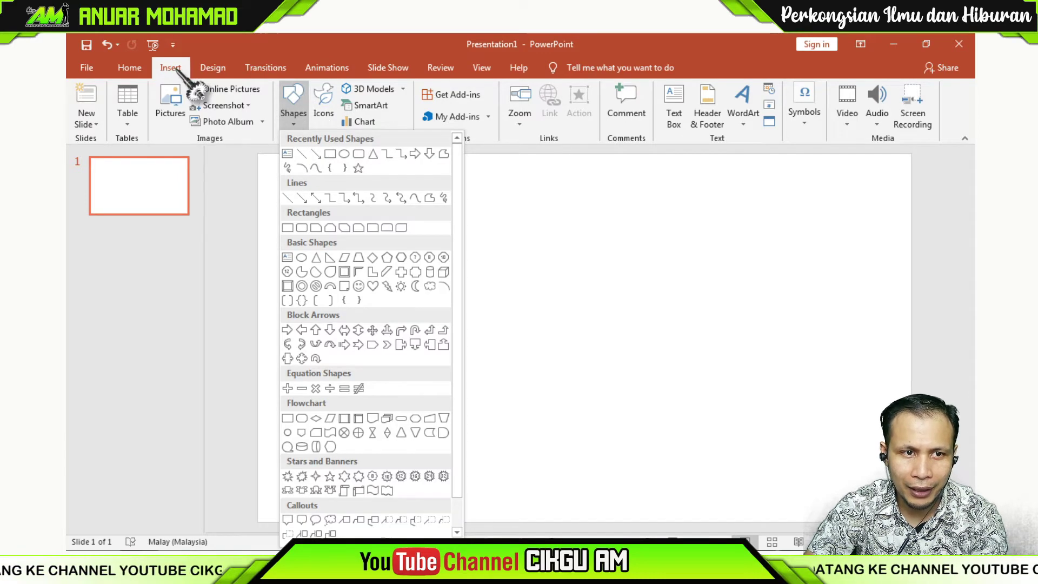
left_click(330, 154)
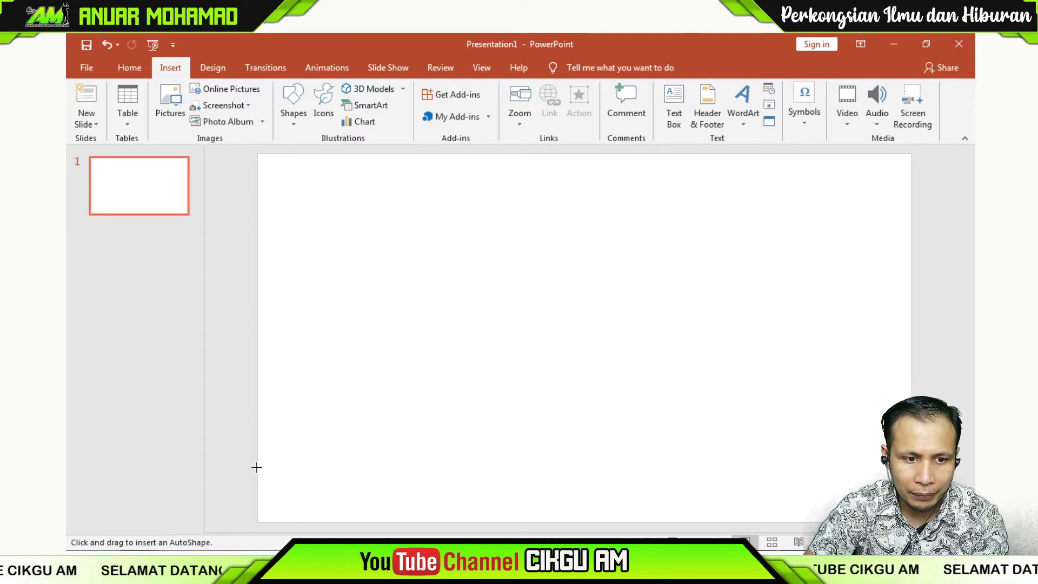
left_click_drag(264, 514, 886, 516)
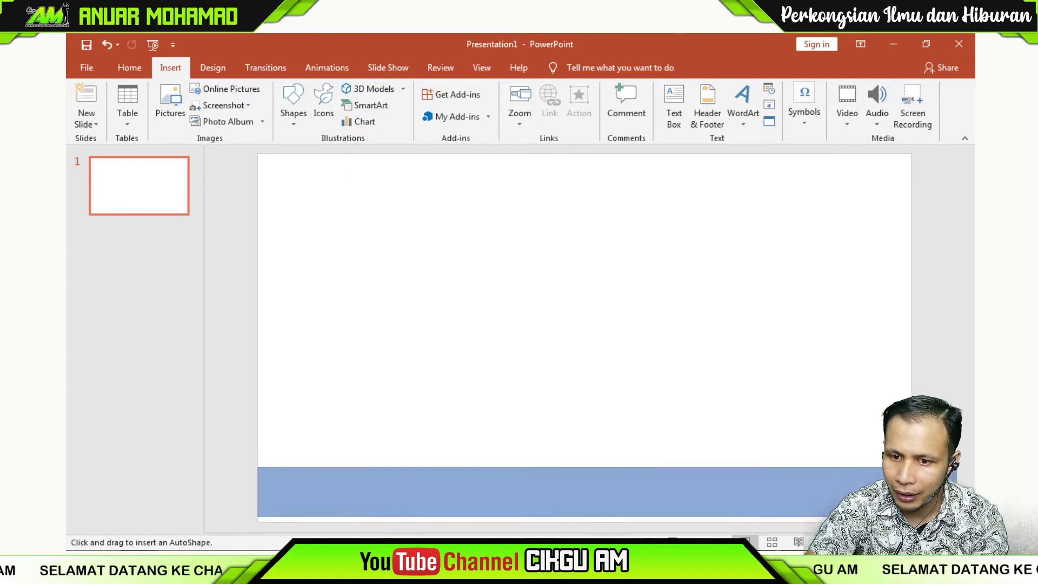
left_click_drag(887, 516, 890, 519)
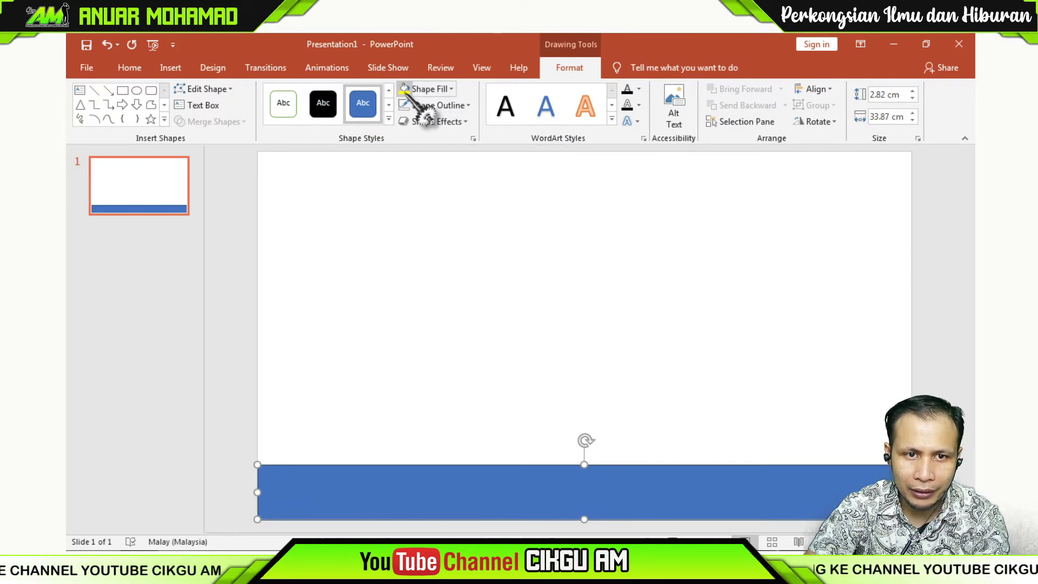
Step: Fill the bar with yellow and set it to No Outline
left_click(405, 90)
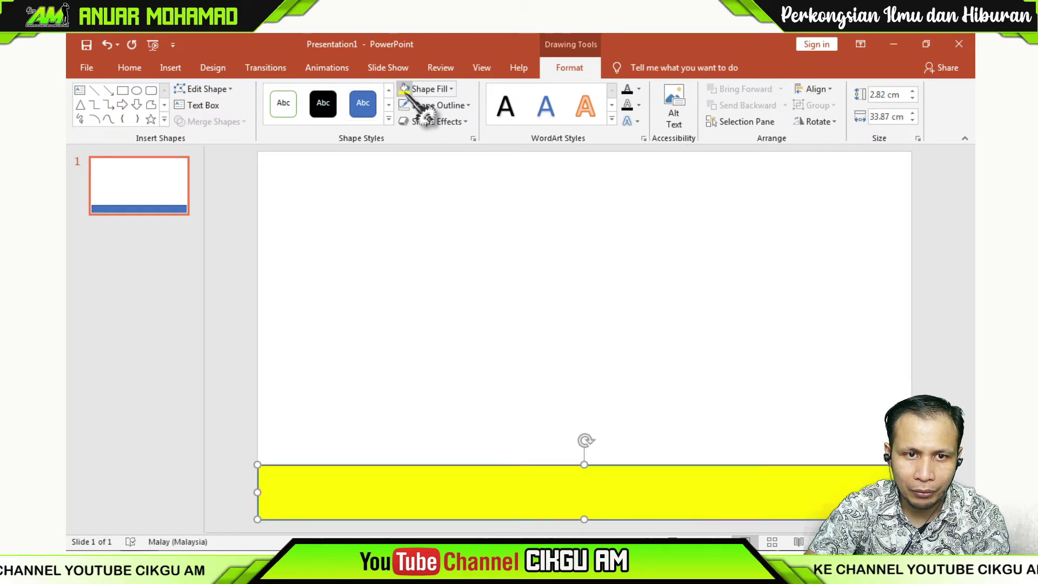
left_click(441, 103)
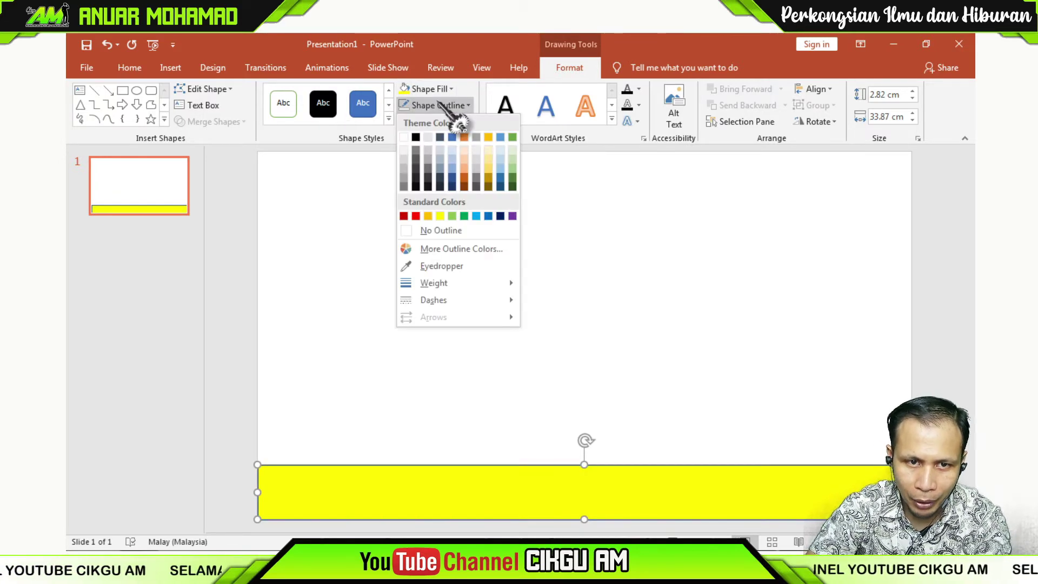
left_click(452, 232)
left_click(455, 236)
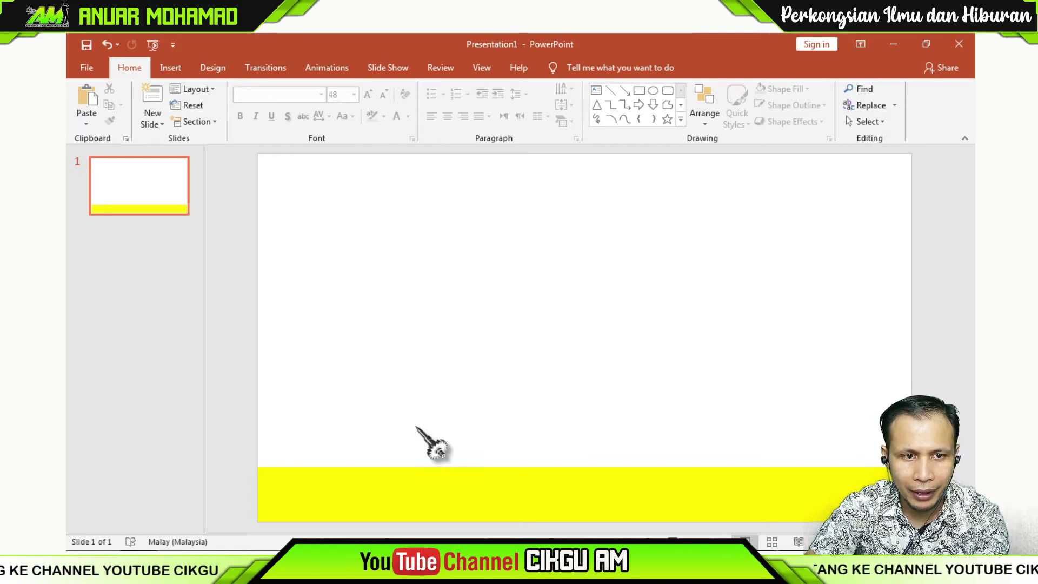
Step: Insert plain black WordArt reading 'SELAMAT DATANG KE CHANNEL CIKGU AM' and select all its text
left_click(173, 69)
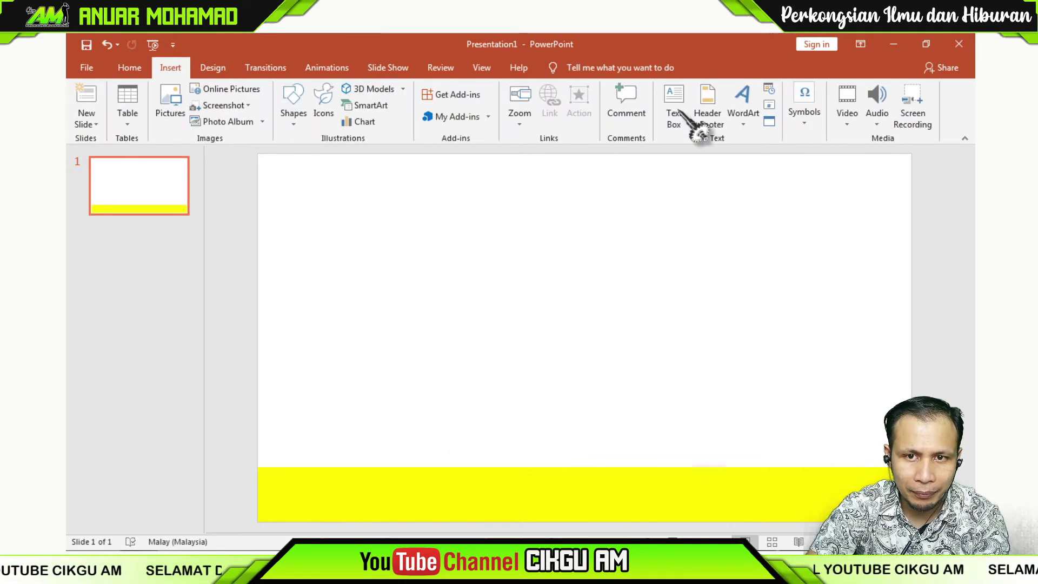
left_click(743, 126)
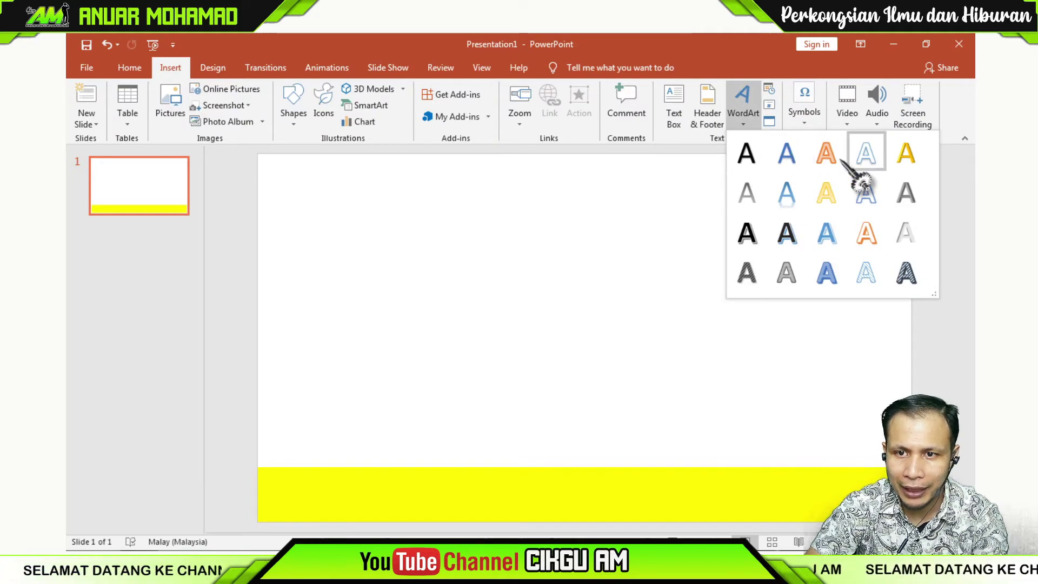
left_click(745, 160)
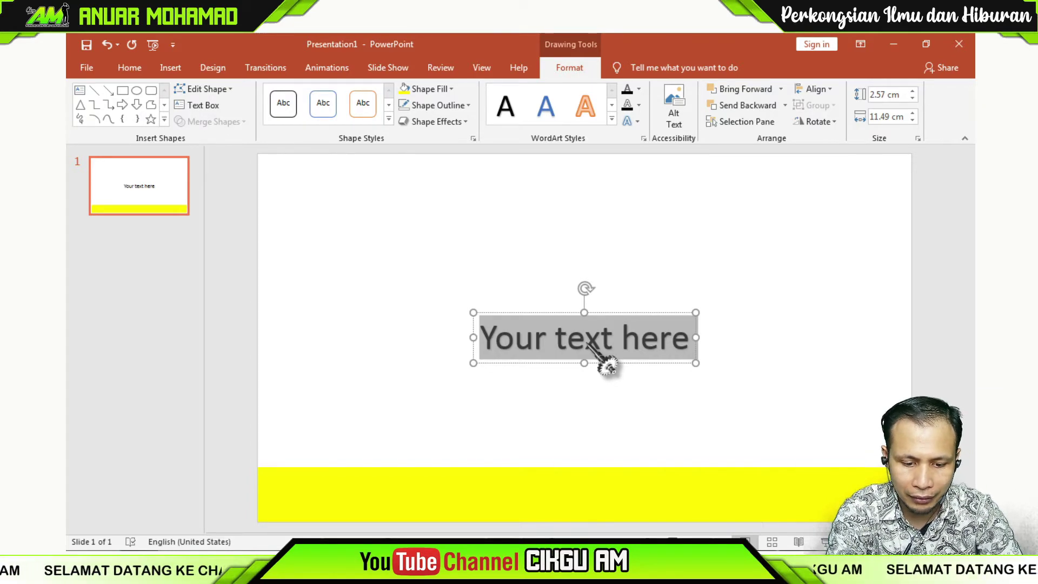
type("SELA")
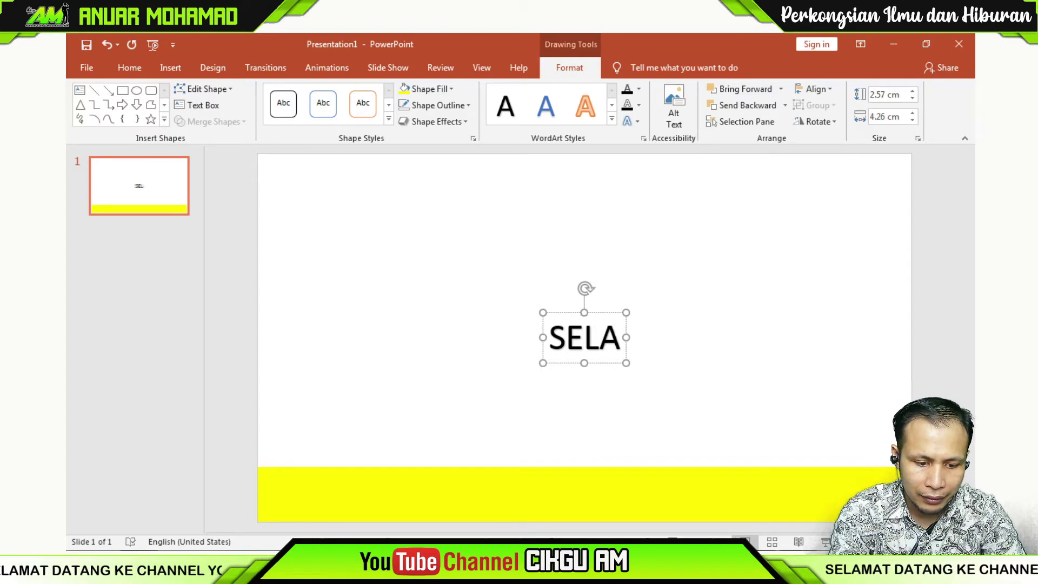
type("MAT DA")
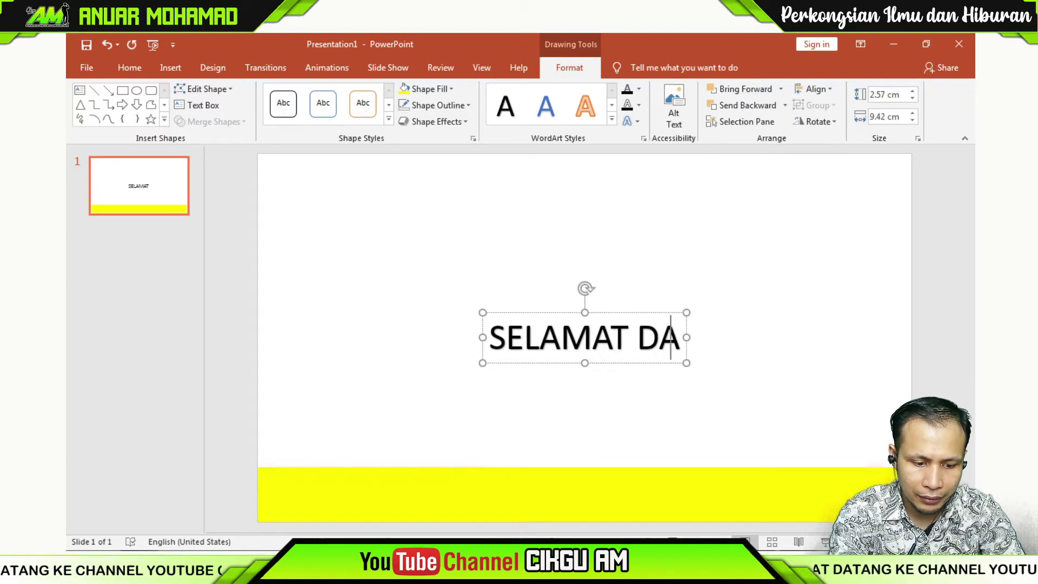
type("TANG KE C")
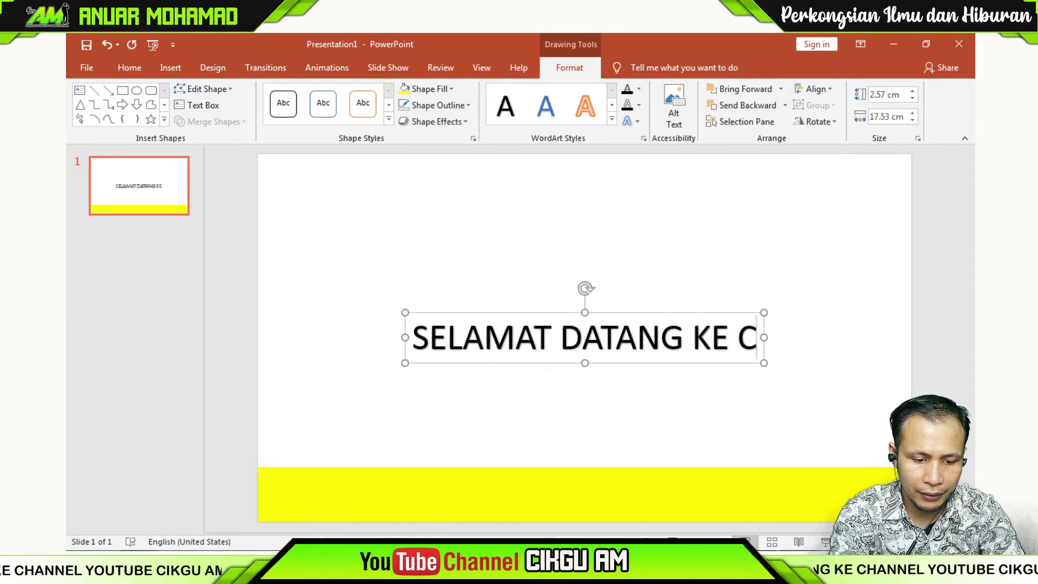
type("HANNEL")
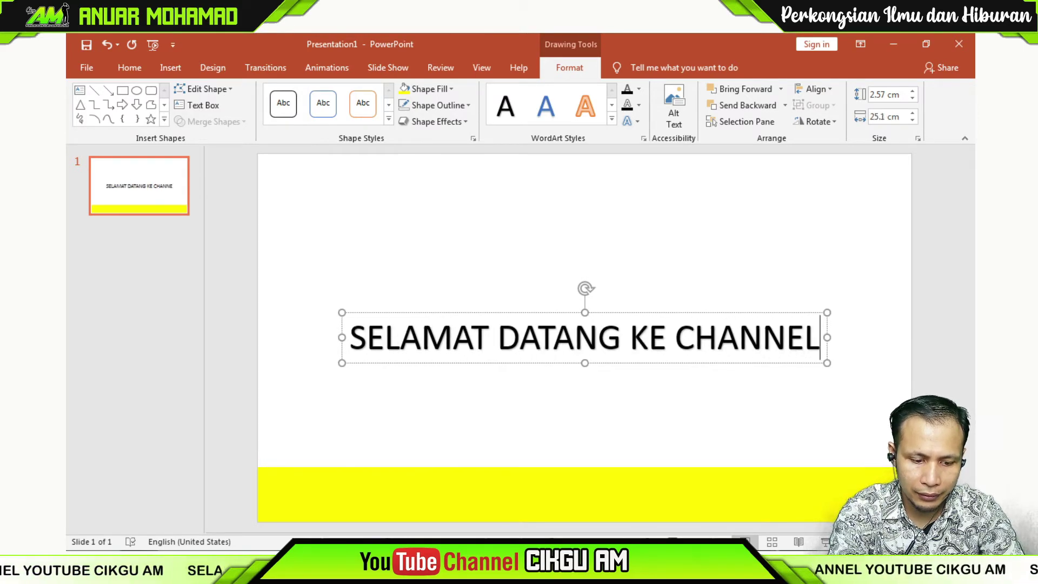
type(" CIKGU AM,")
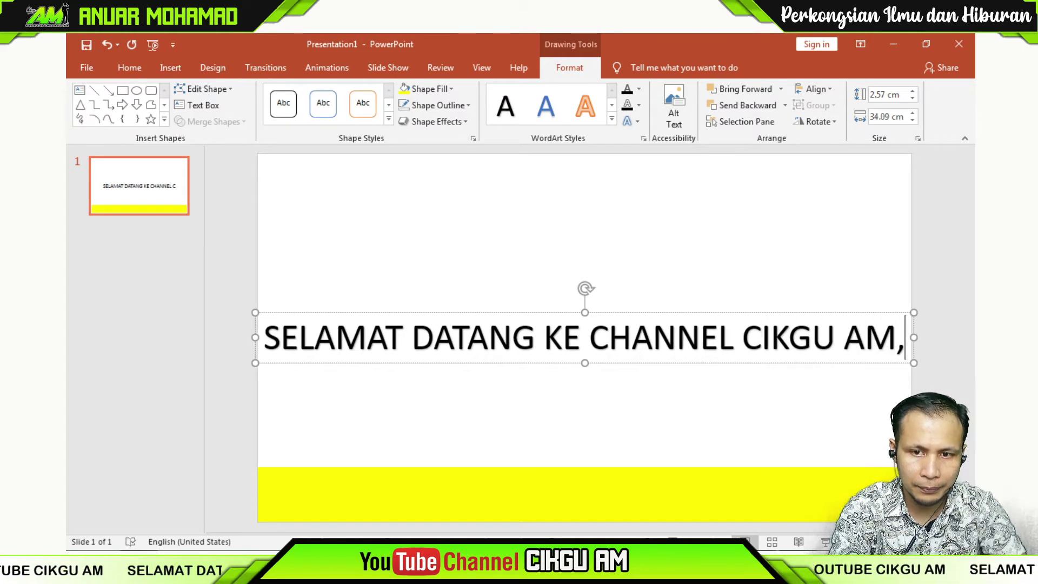
key("BackSpace")
key("ctrl+a")
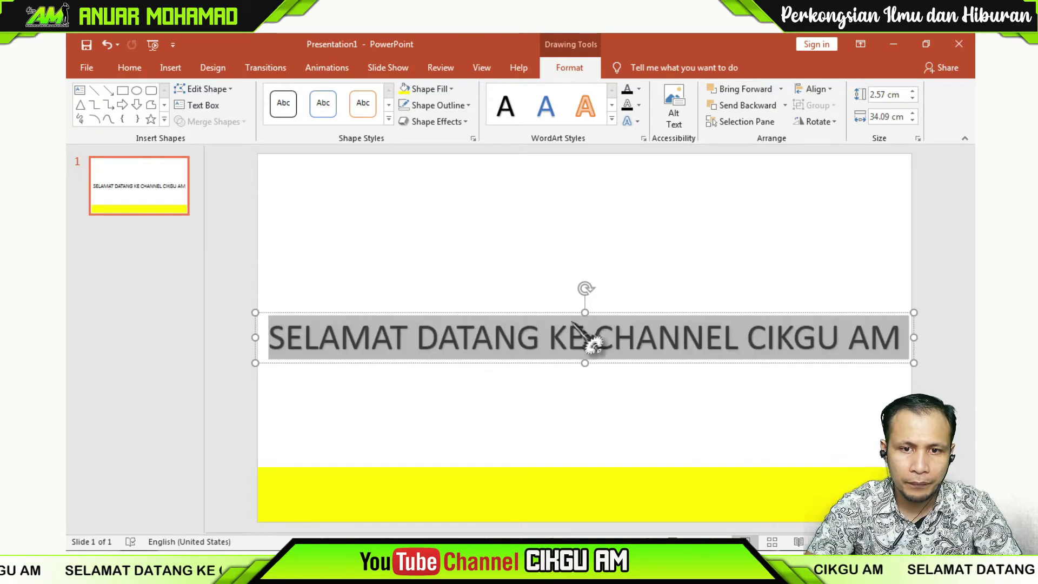
Step: Bold the WordArt welcome text and reduce its size from 54 to 44 pt
left_click(124, 67)
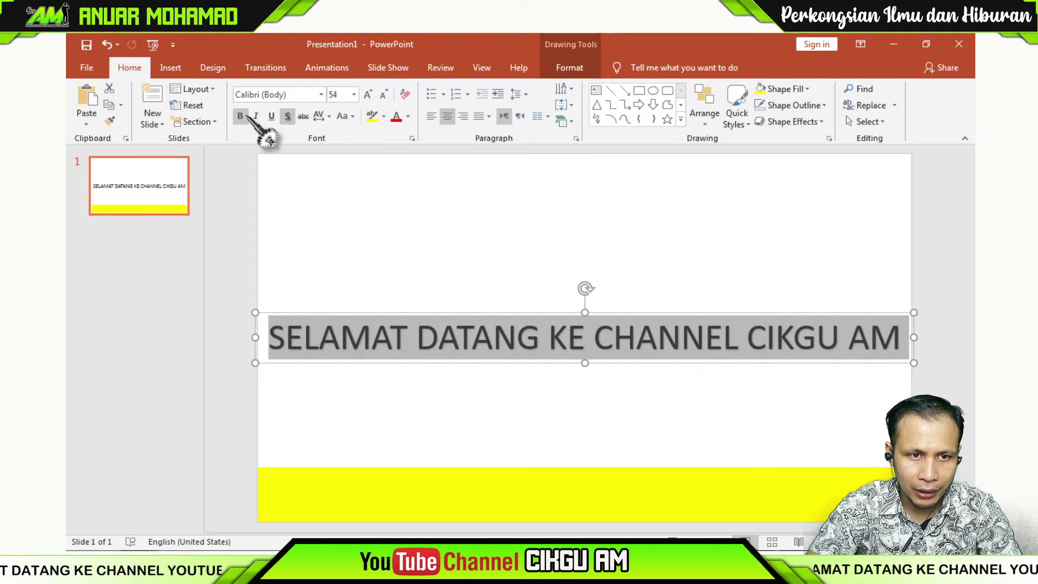
left_click(241, 115)
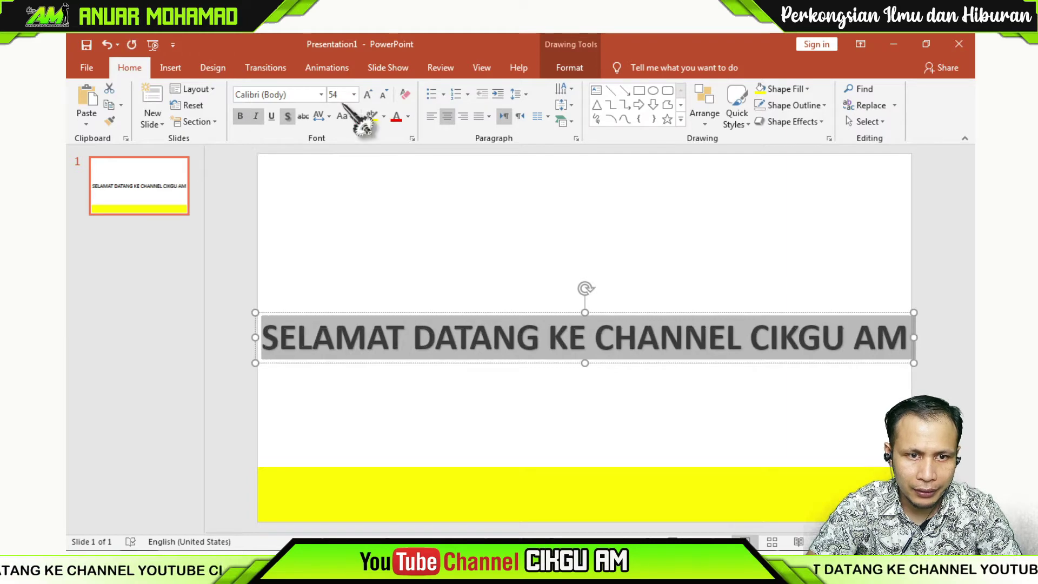
left_click(385, 95)
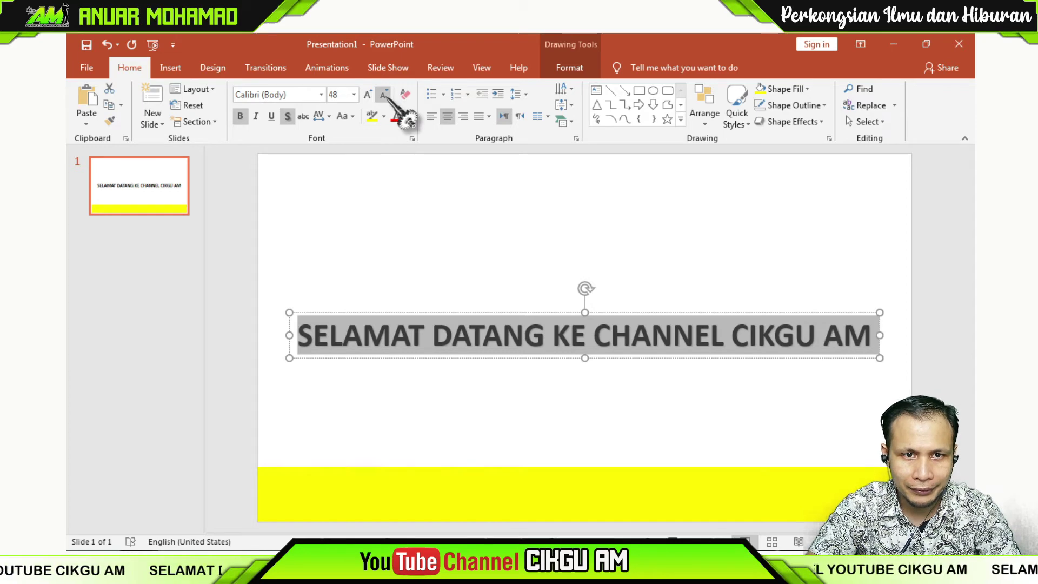
left_click(385, 95)
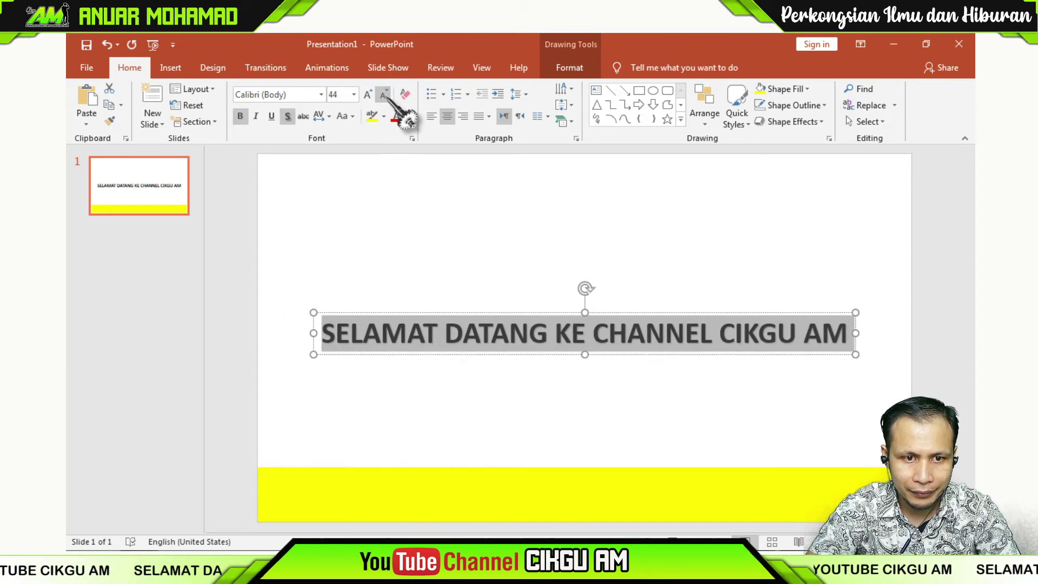
left_click(677, 316)
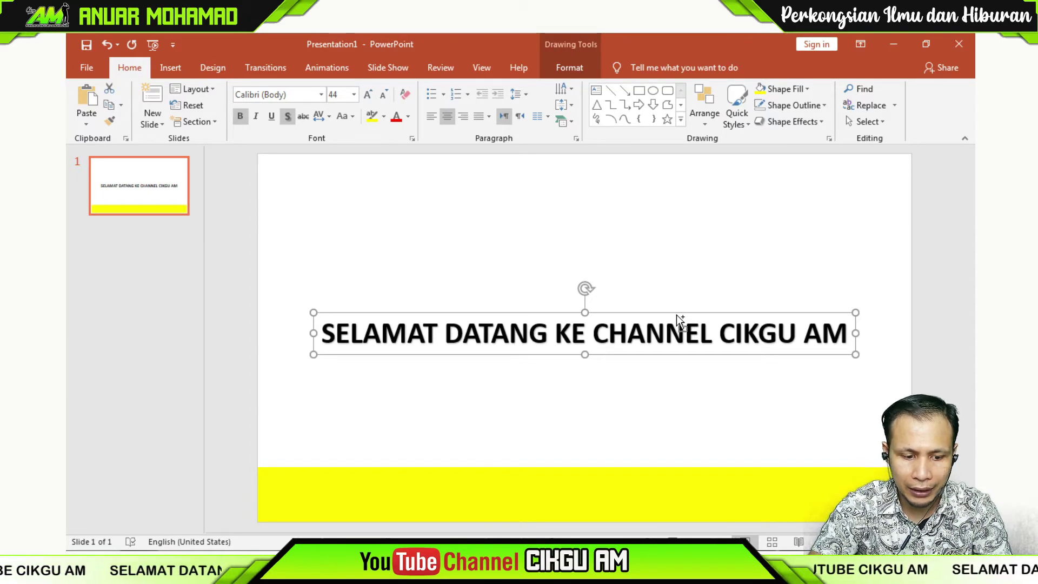
Step: Duplicate the 44 pt welcome text box, place the copy directly under the original, and reselect the top box
key("ctrl+d")
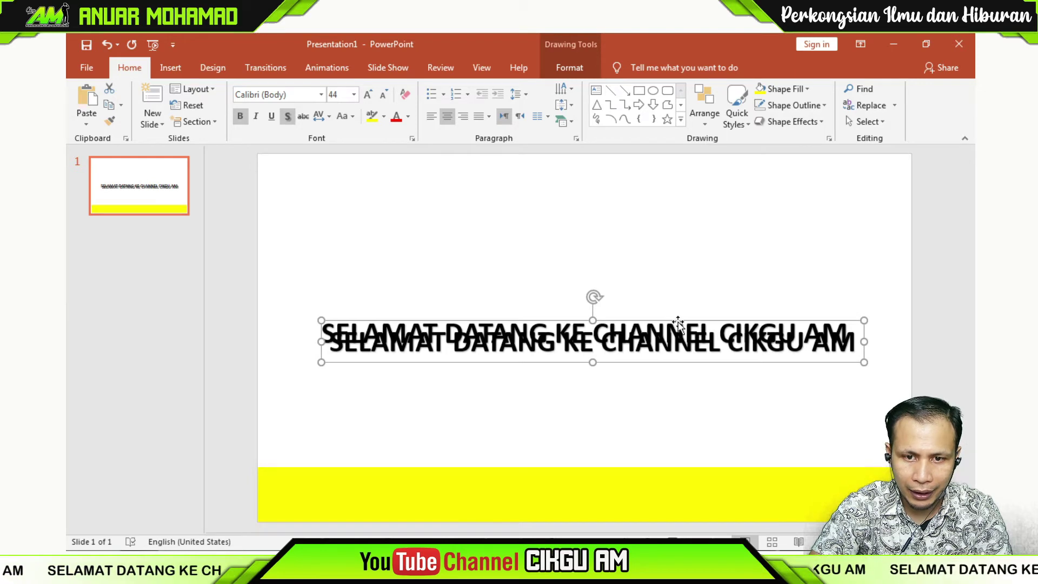
left_click_drag(679, 320, 671, 341)
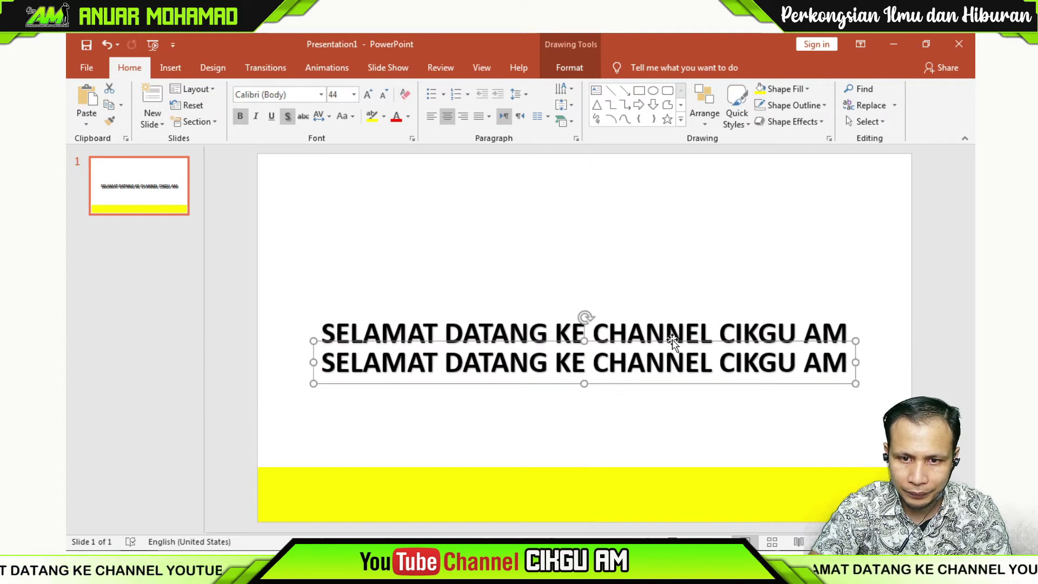
left_click(709, 288)
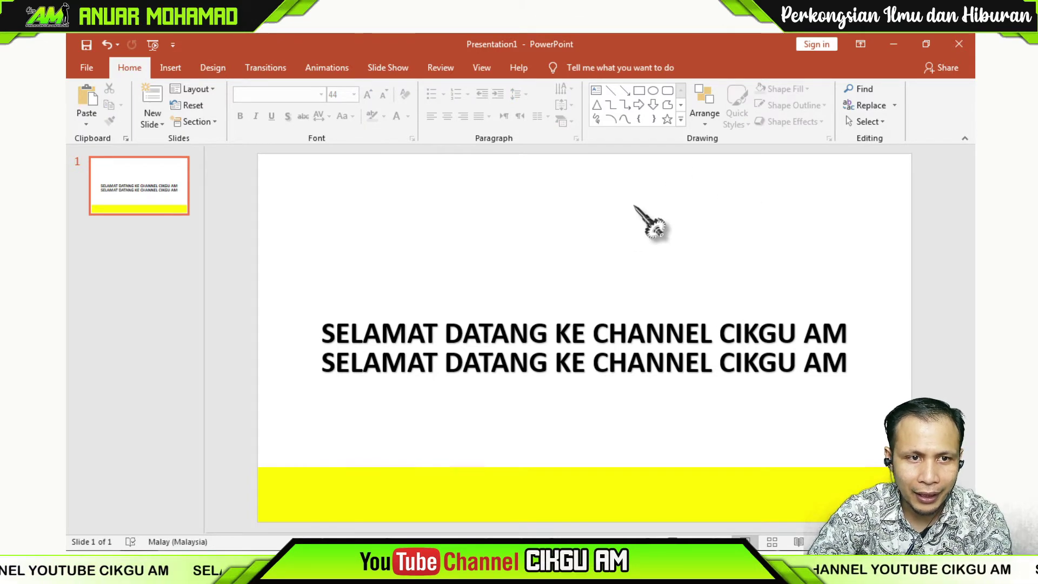
left_click(655, 326)
left_click(669, 314)
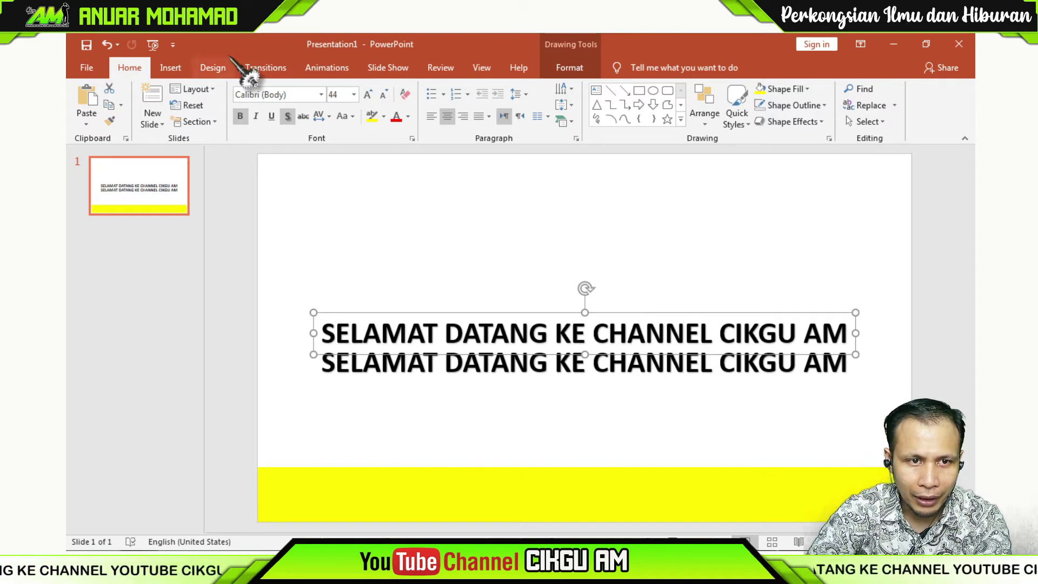
Step: Apply a Fly In entrance from the right to the top welcome line
left_click(326, 69)
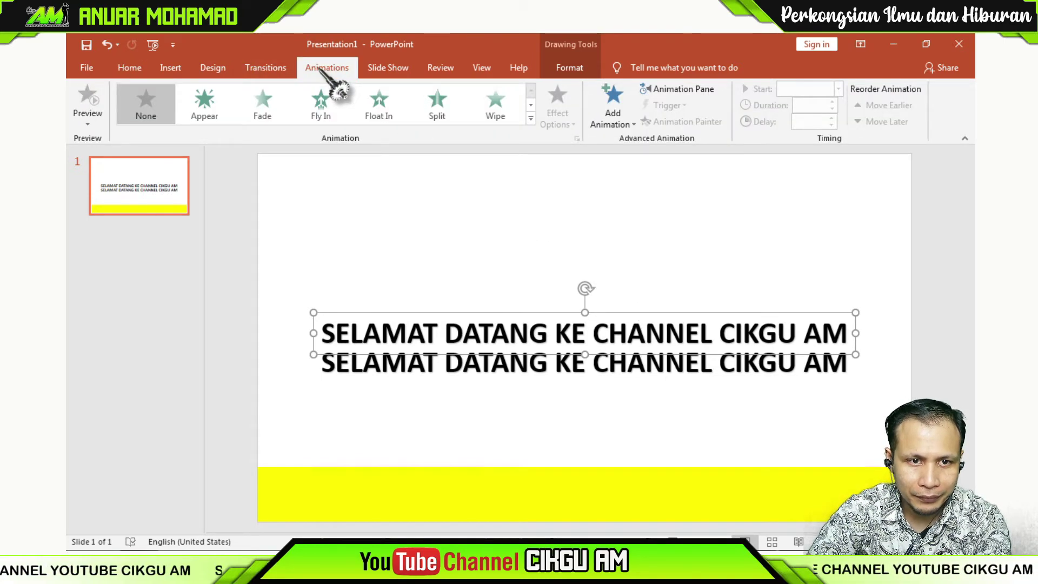
left_click(323, 114)
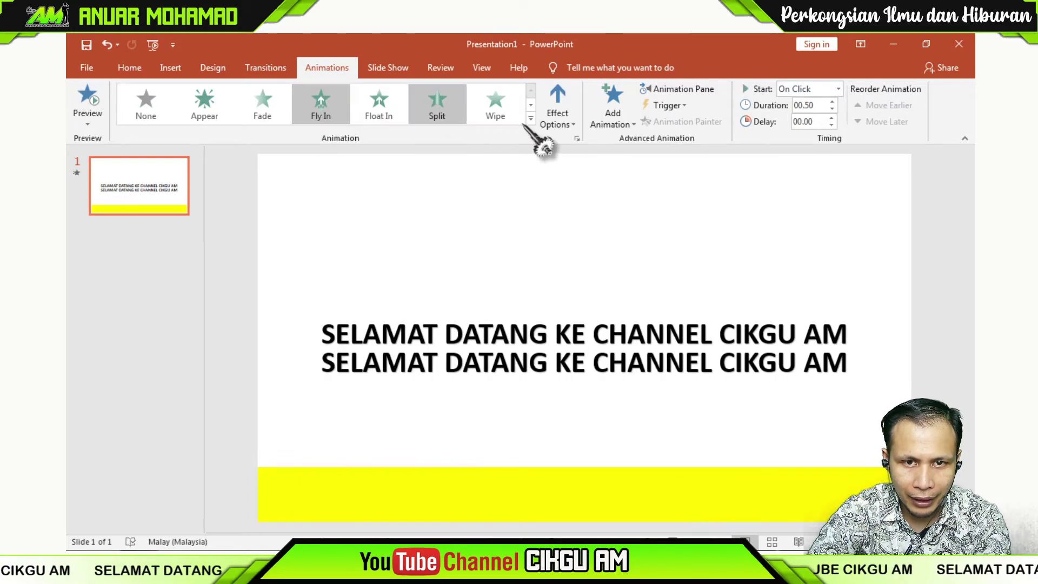
left_click(564, 124)
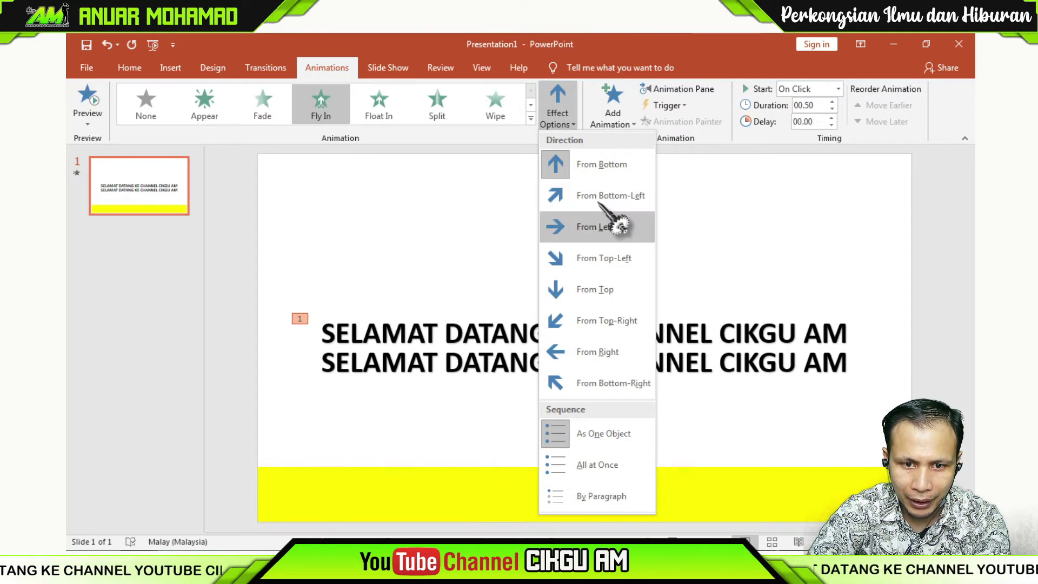
left_click(611, 358)
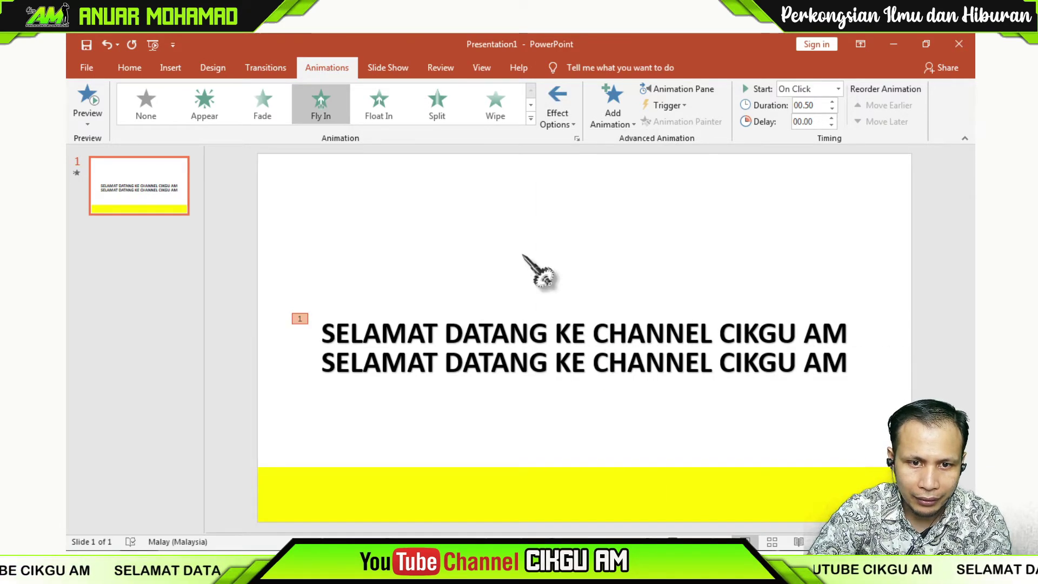
left_click(508, 369)
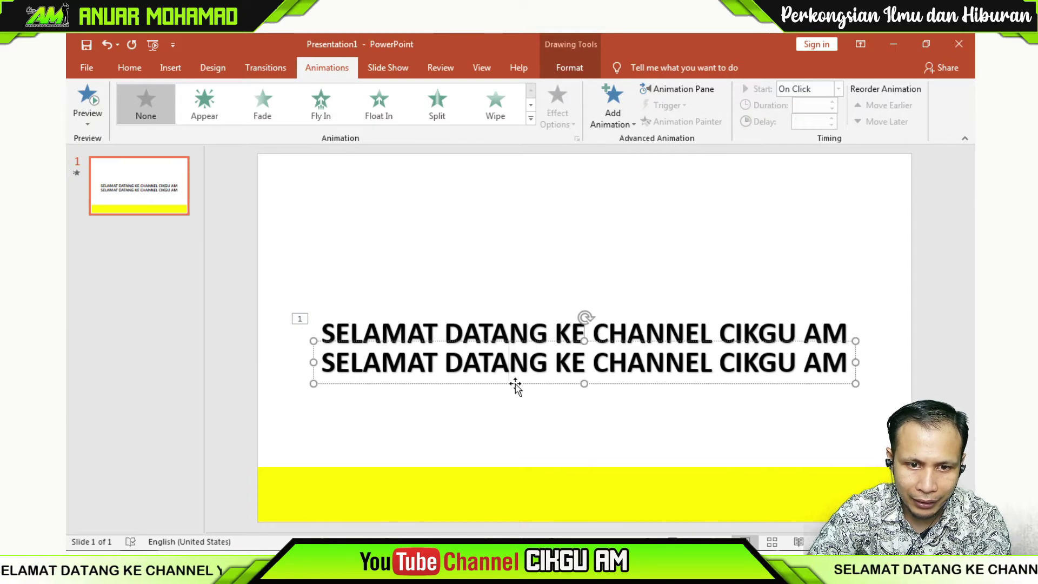
Step: Apply a Fly Out exit heading to the left to the lower welcome line
left_click(515, 384)
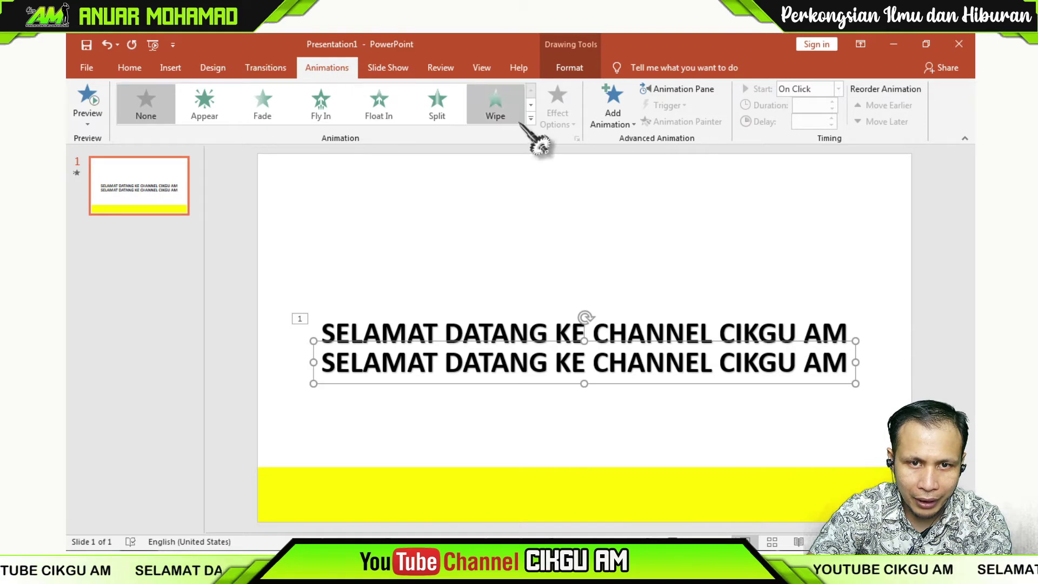
left_click(531, 117)
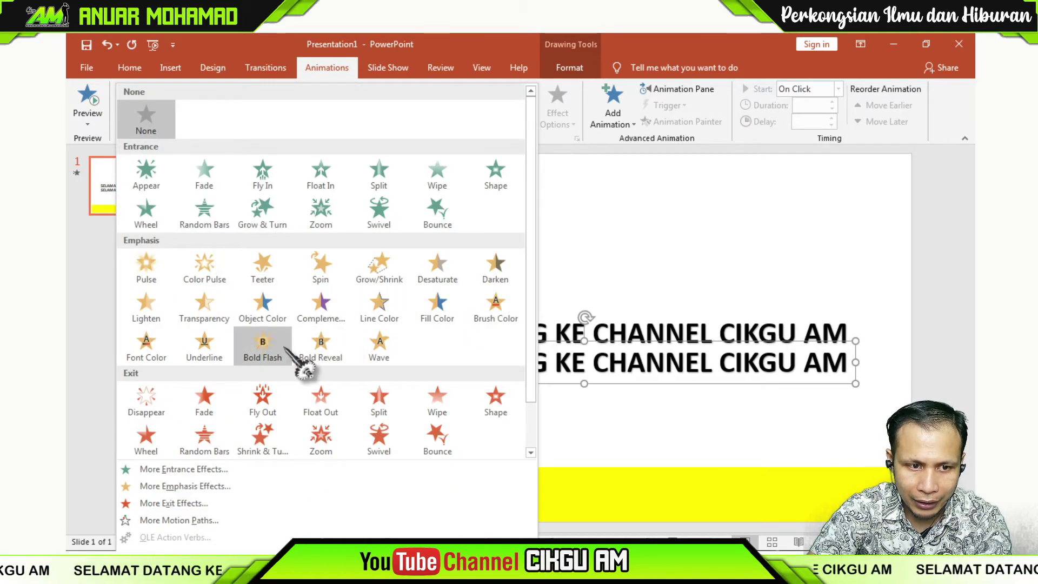
left_click(263, 416)
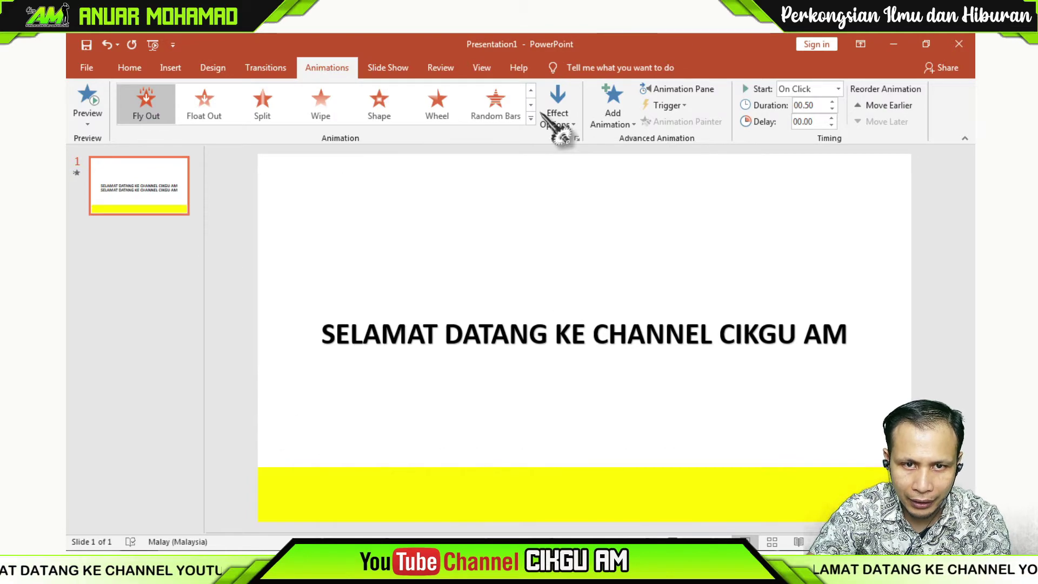
left_click(568, 124)
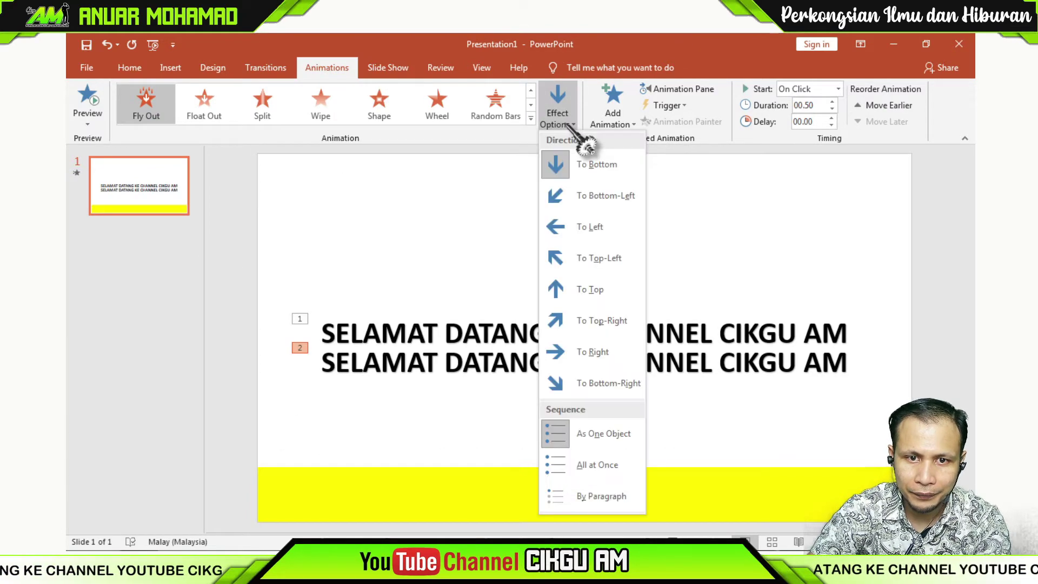
left_click(597, 238)
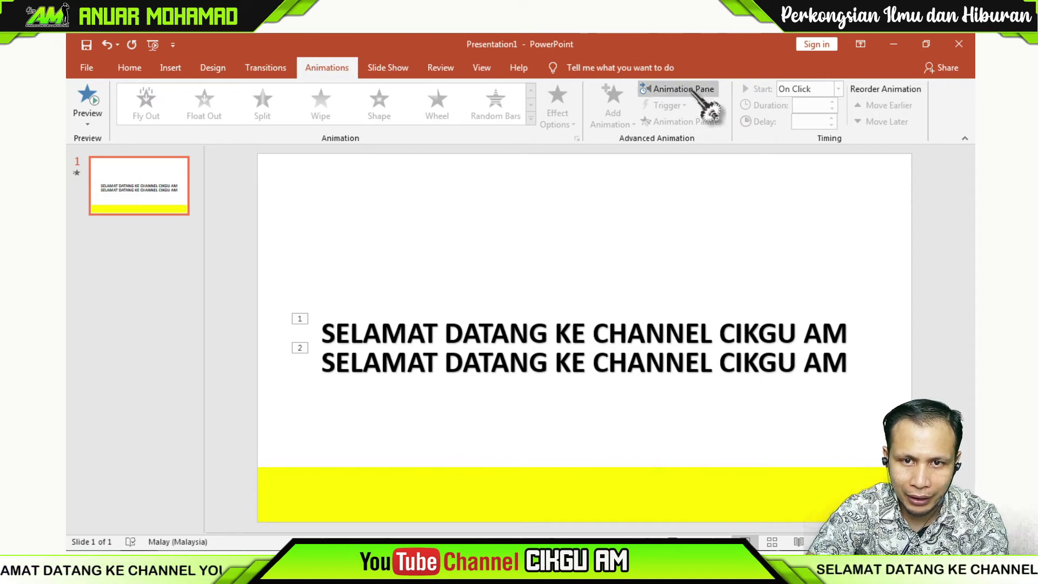
Step: Show the Animation Pane and bring up Effect Options for both text animations together
left_click(697, 90)
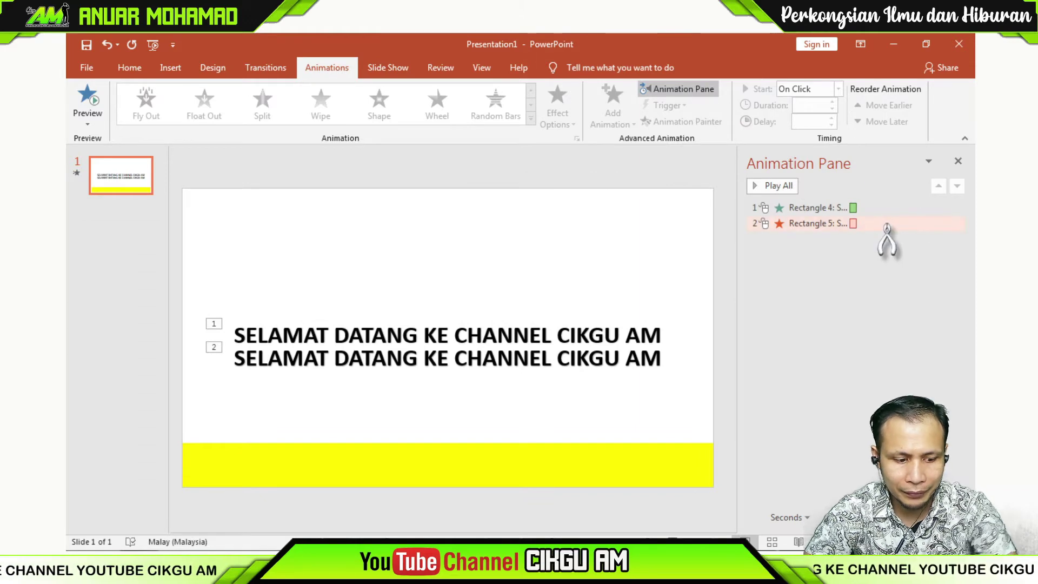
left_click(811, 209)
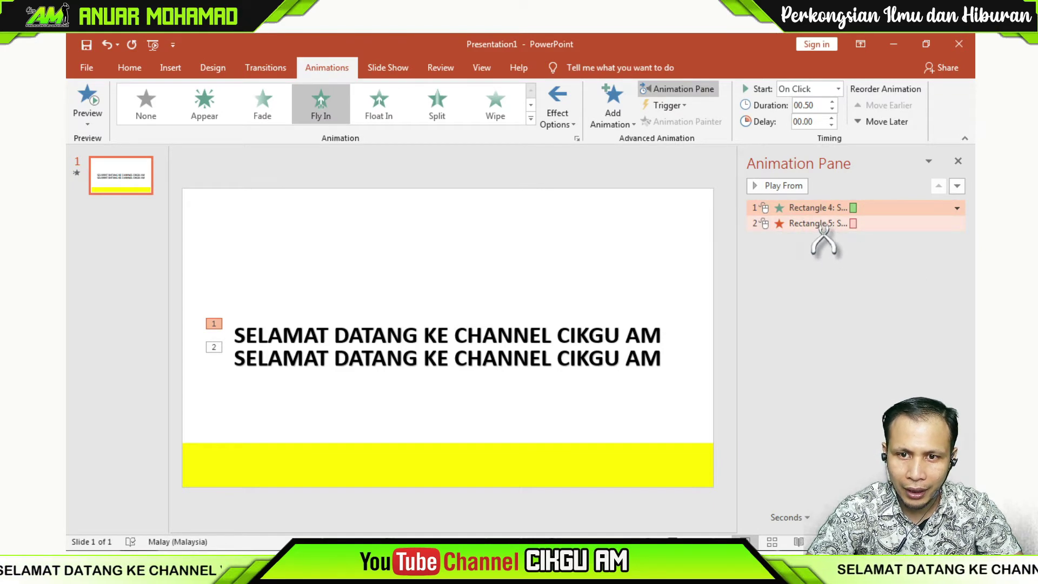
left_click(820, 226, "ctrl")
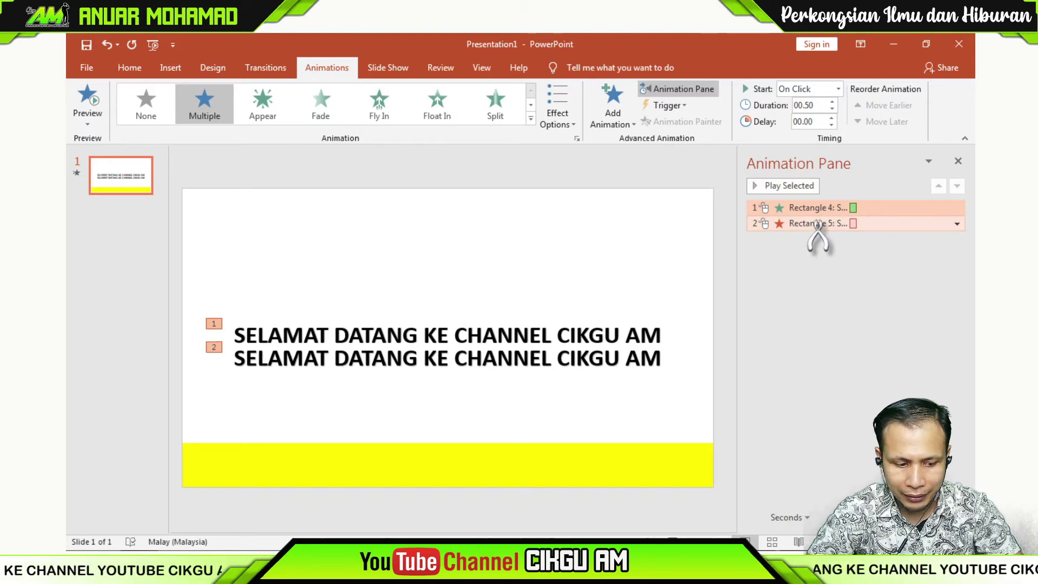
mouse_move(818, 222)
right_click(809, 211)
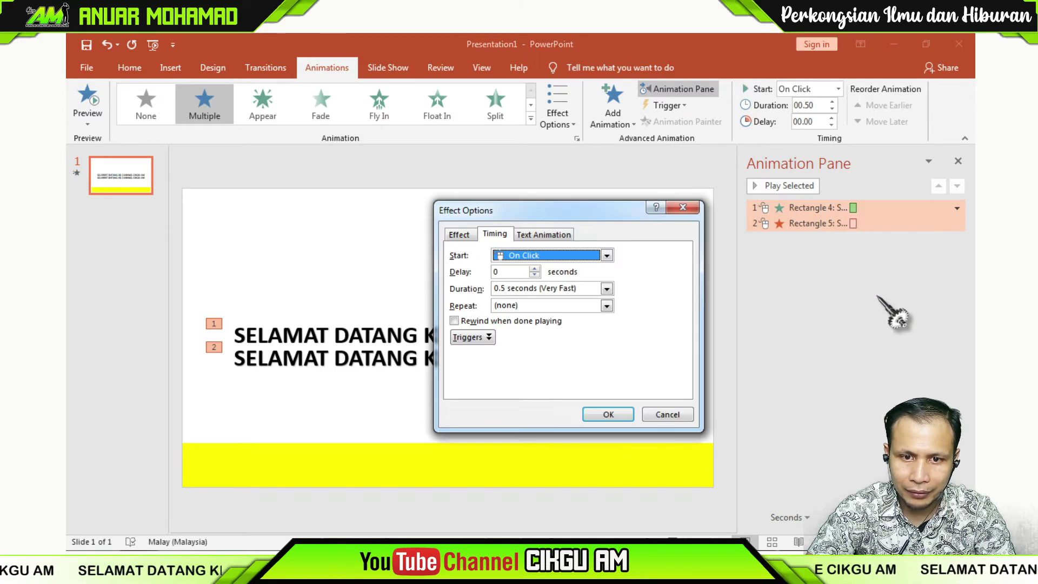
Step: Set both animations to start With Previous, last 15 seconds, and repeat until end of slide
left_click(606, 256)
left_click(568, 283)
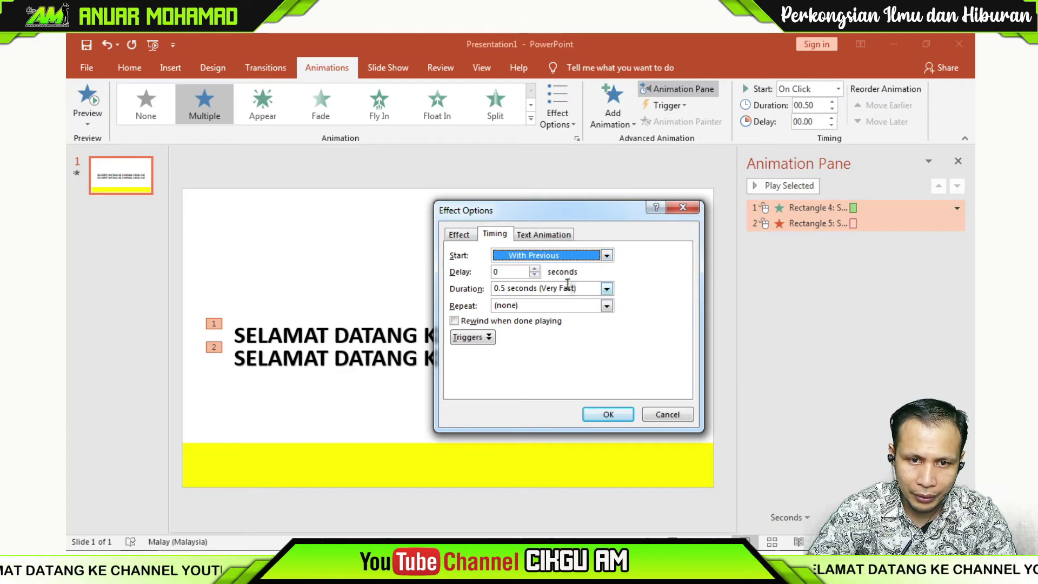
left_click(606, 288)
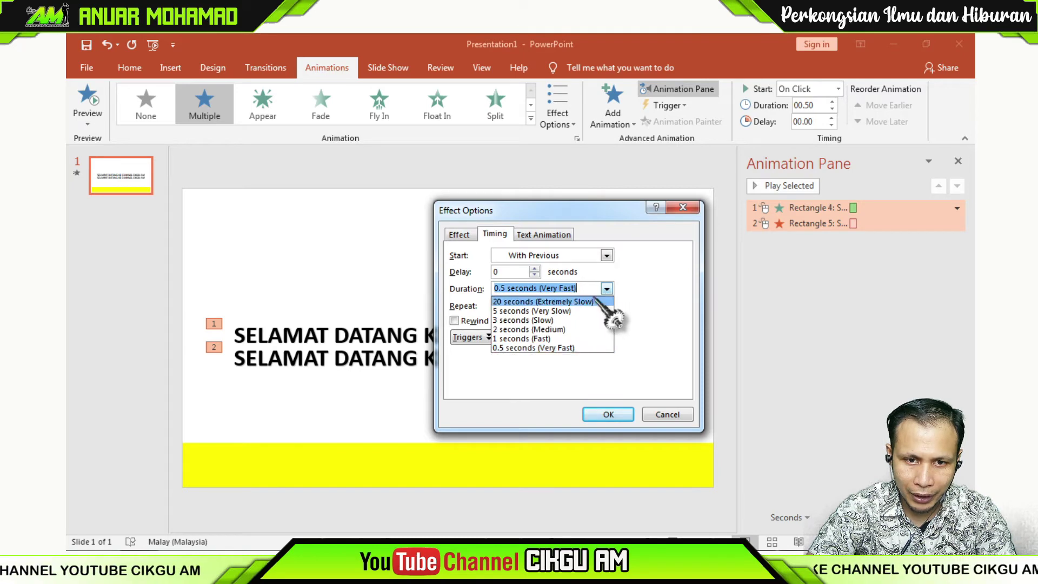
left_click(591, 302)
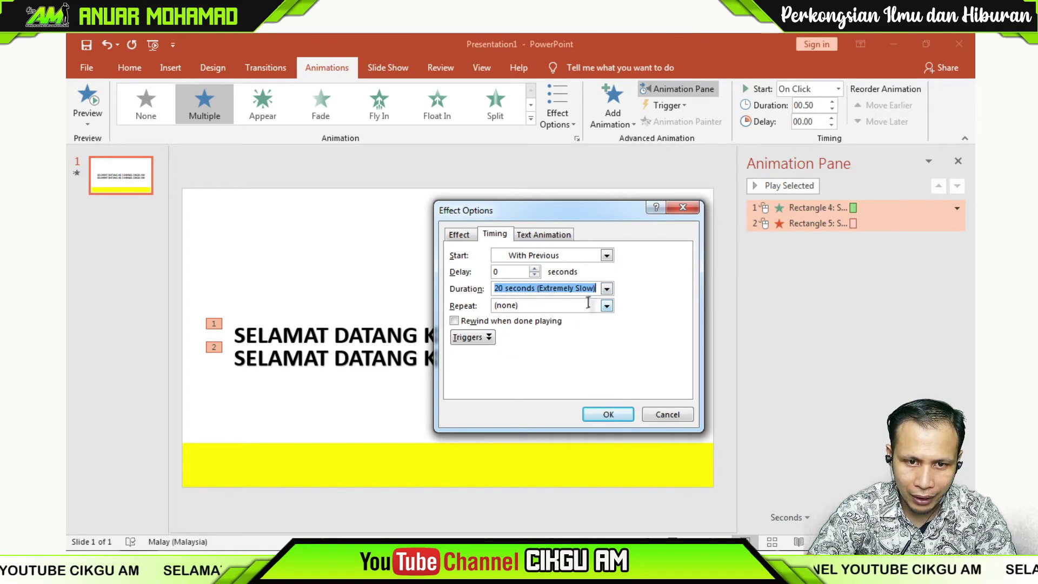
left_click(499, 289)
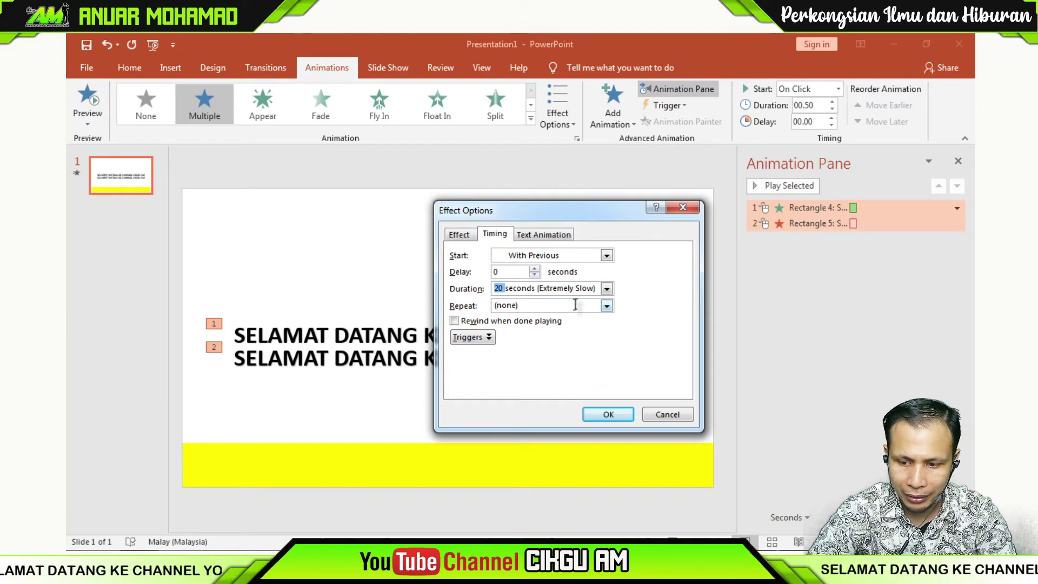
type("15")
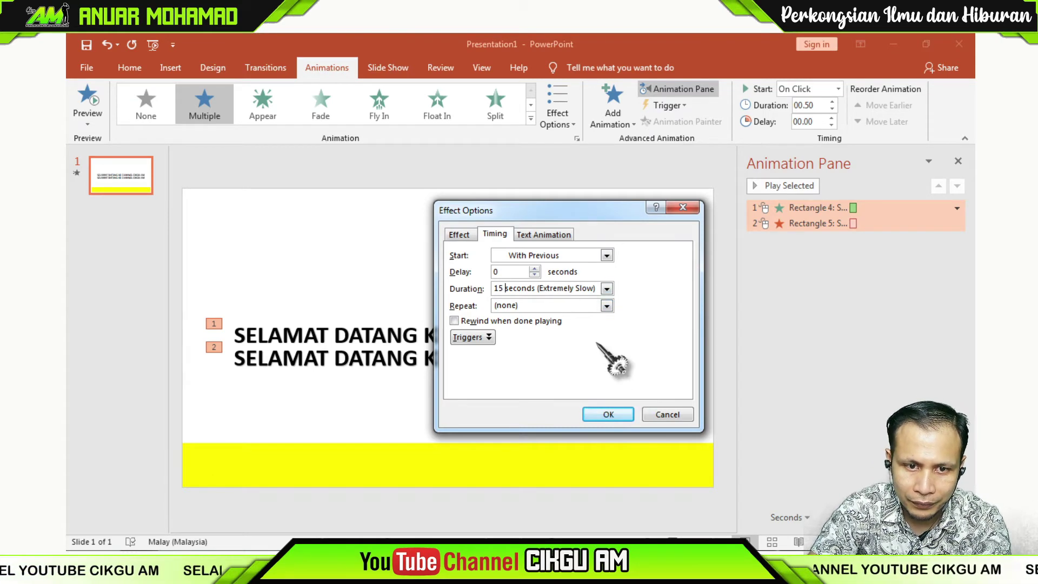
left_click(606, 306)
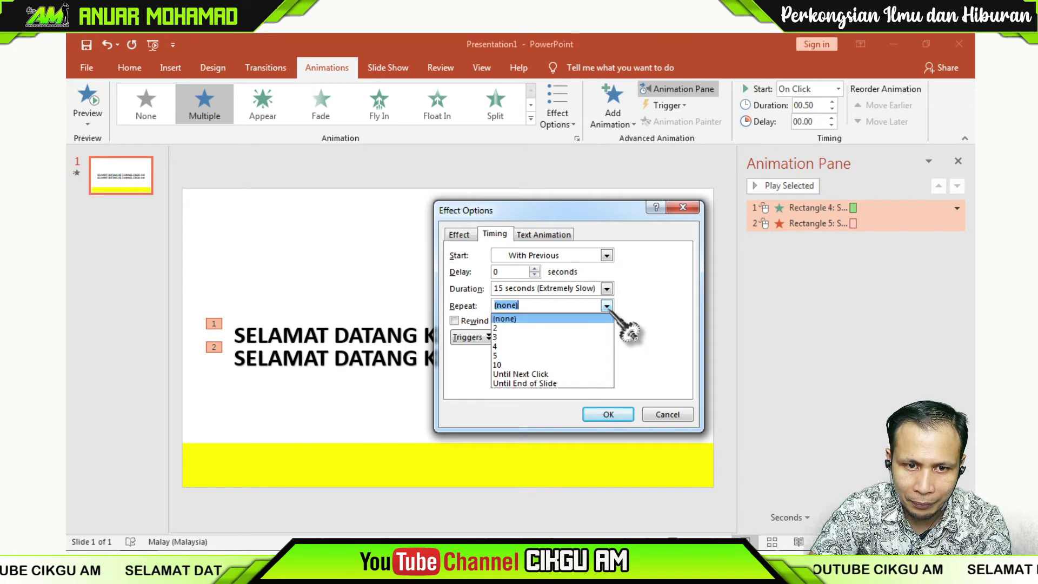
left_click(539, 384)
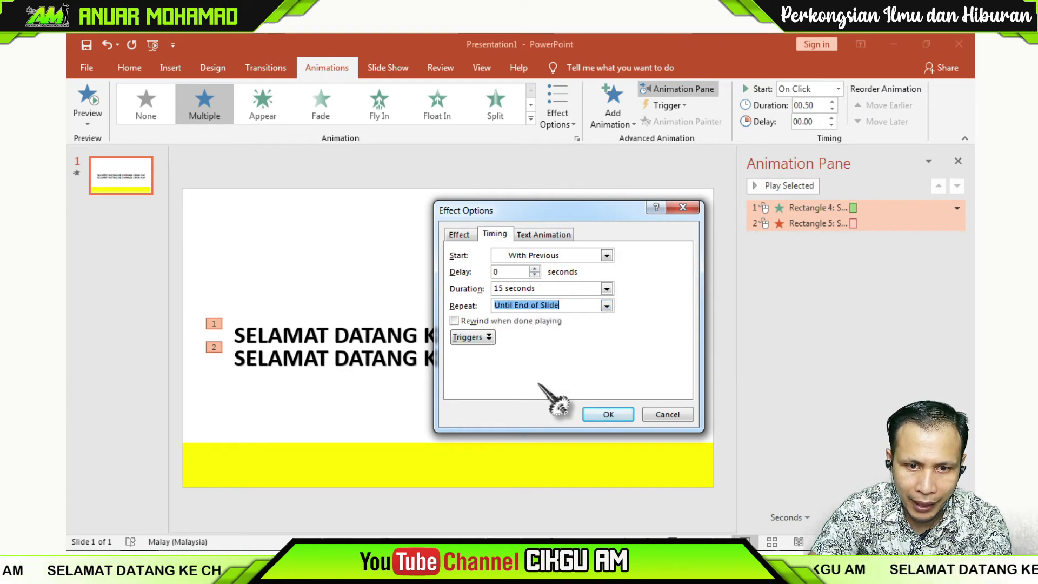
left_click(608, 414)
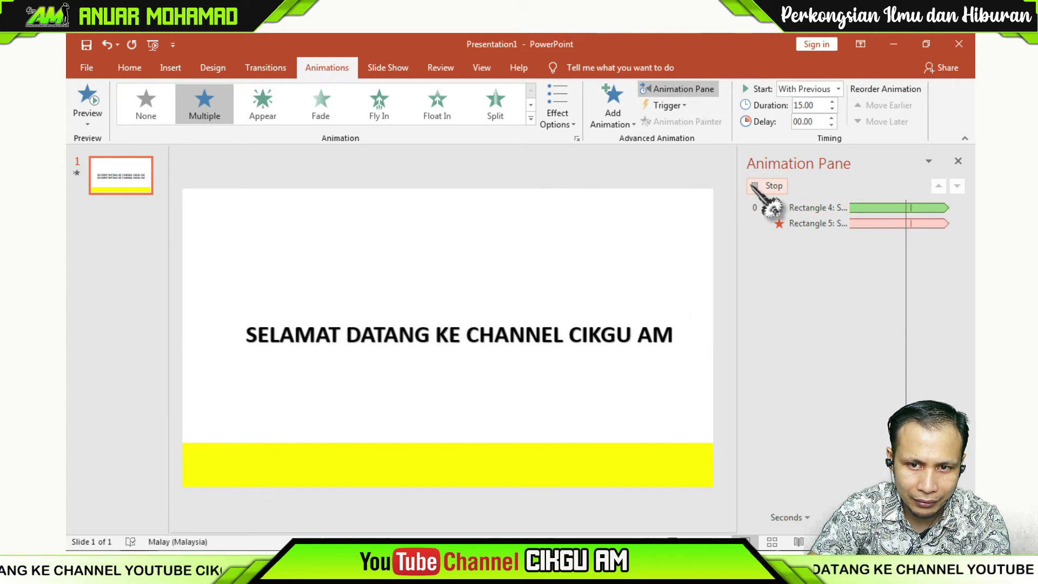
left_click(445, 339)
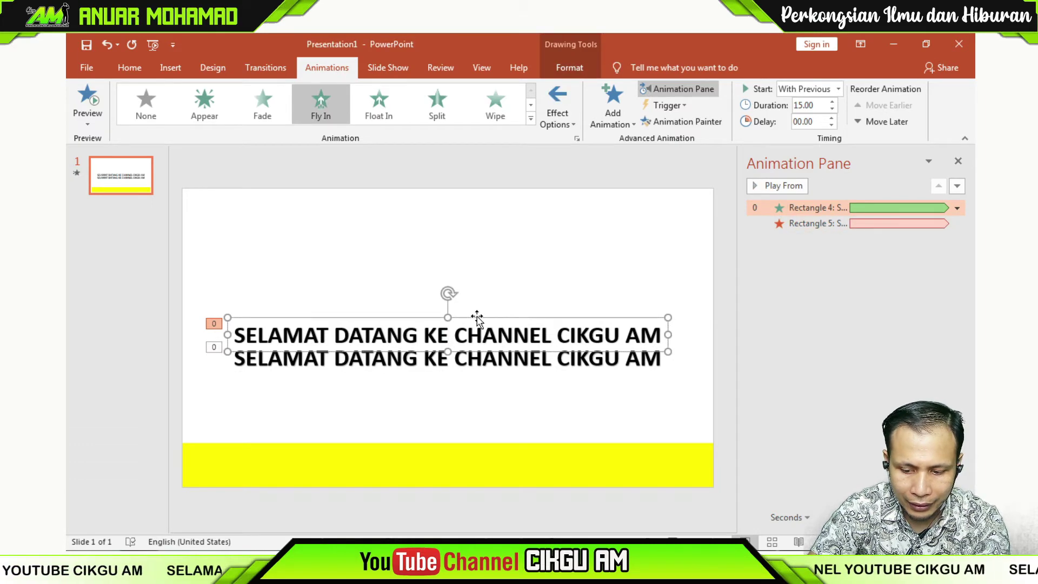
Step: Overlap the two welcome text boxes into one line and drag them onto the yellow bar
left_click_drag(477, 319, 477, 342)
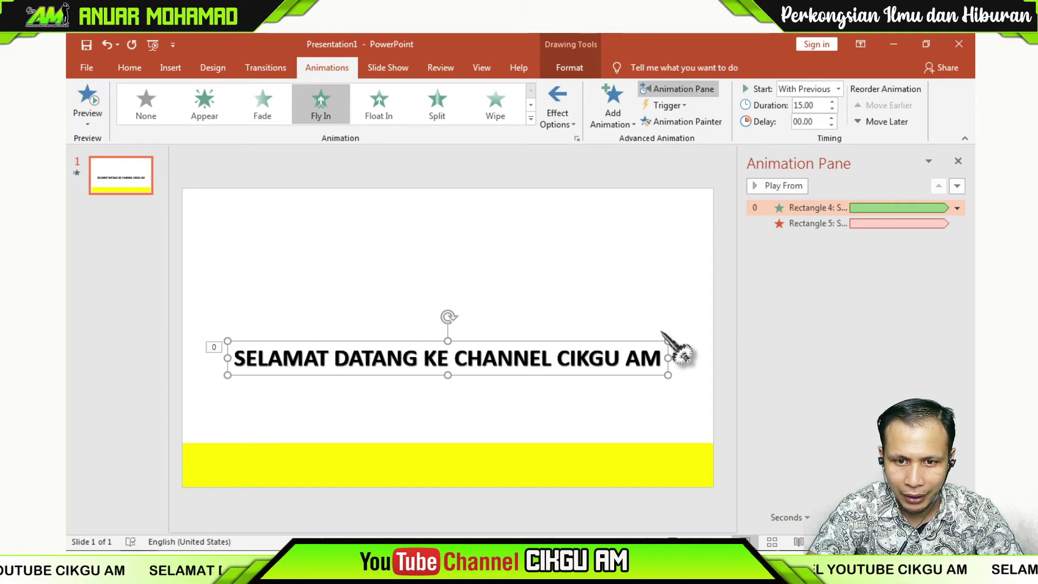
left_click(688, 338)
left_click_drag(685, 307, 187, 442)
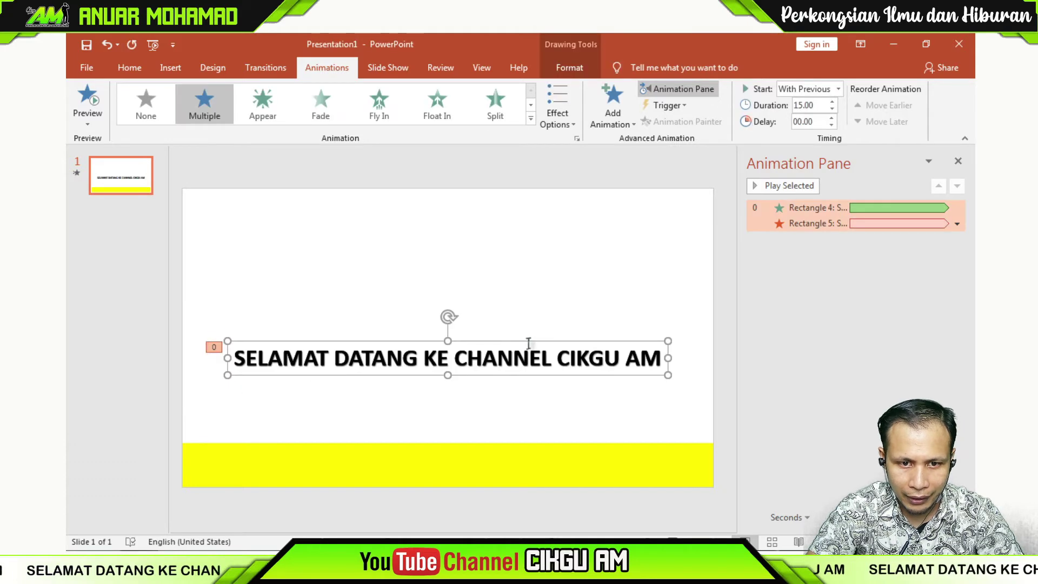
left_click_drag(526, 343, 524, 450)
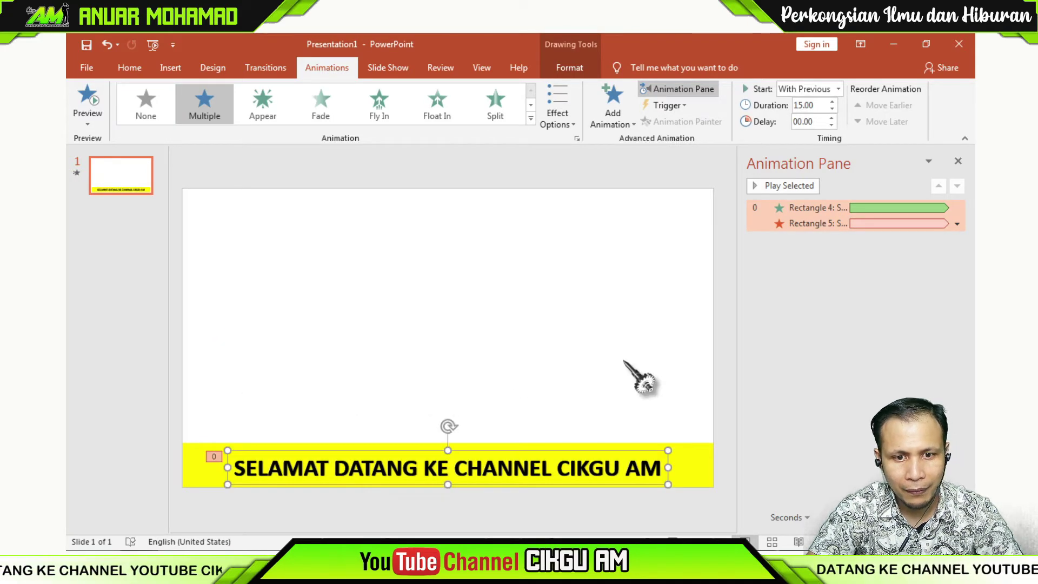
left_click(624, 361)
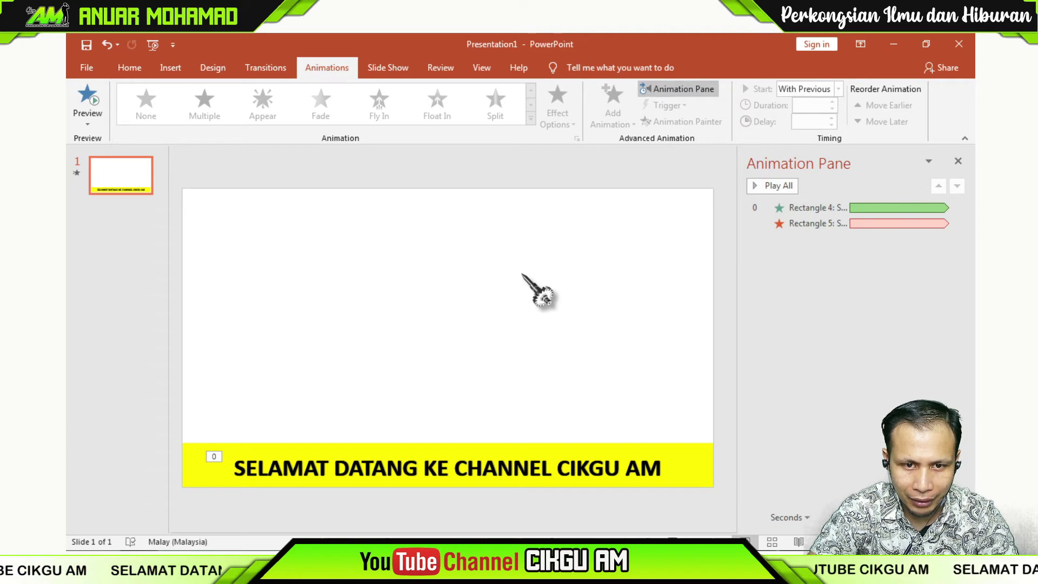
Step: Set the Cikgu AM tutorial cover picture from the desktop as the slide's picture-fill background
right_click(540, 280)
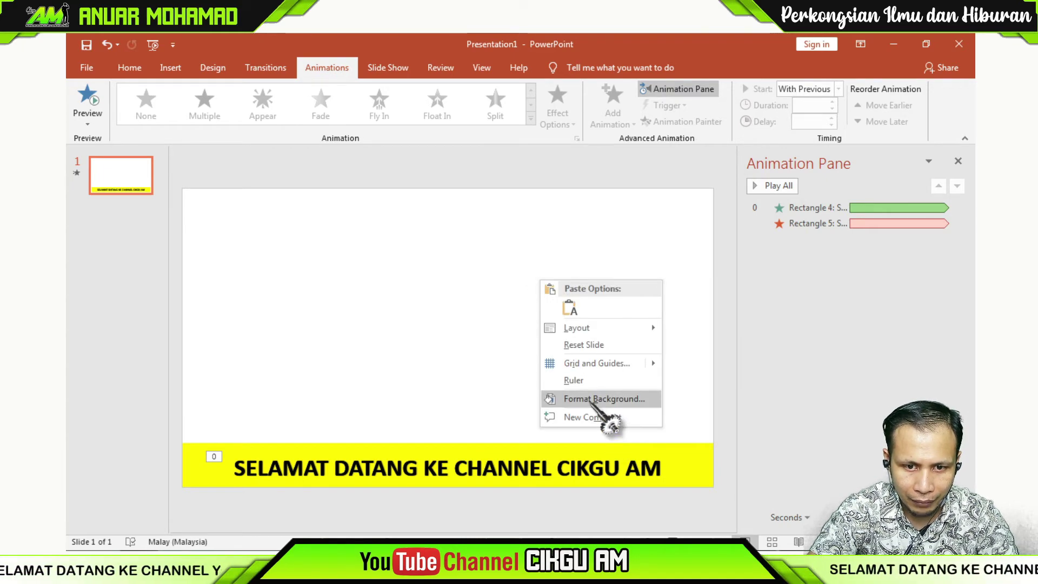
left_click(588, 399)
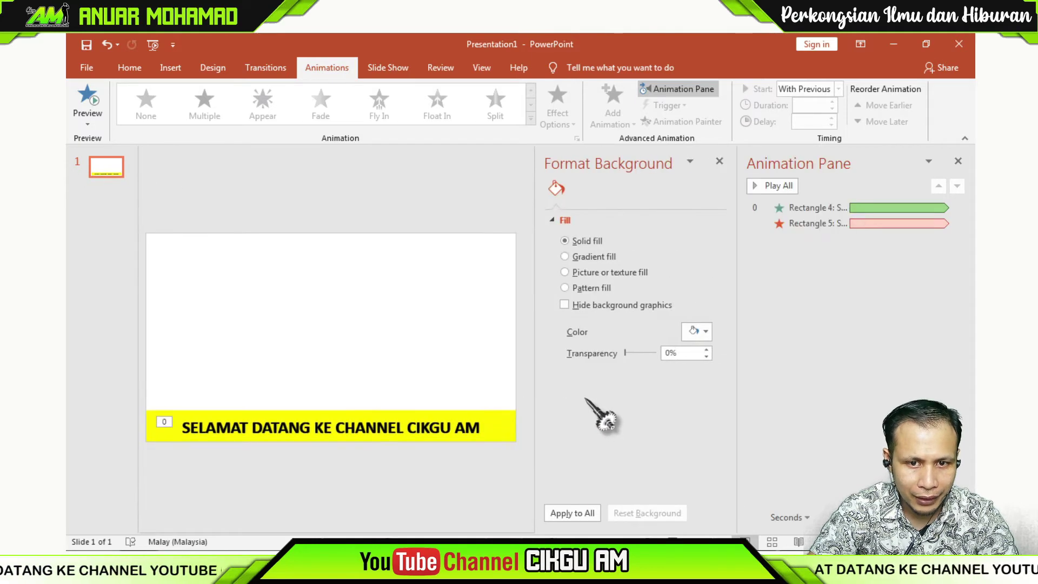
left_click(567, 272)
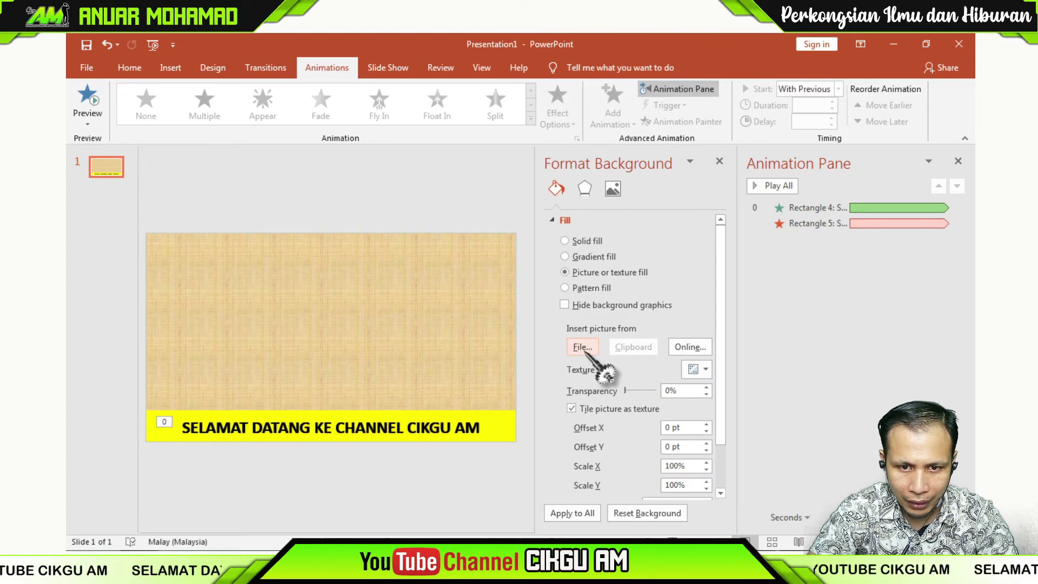
left_click(582, 347)
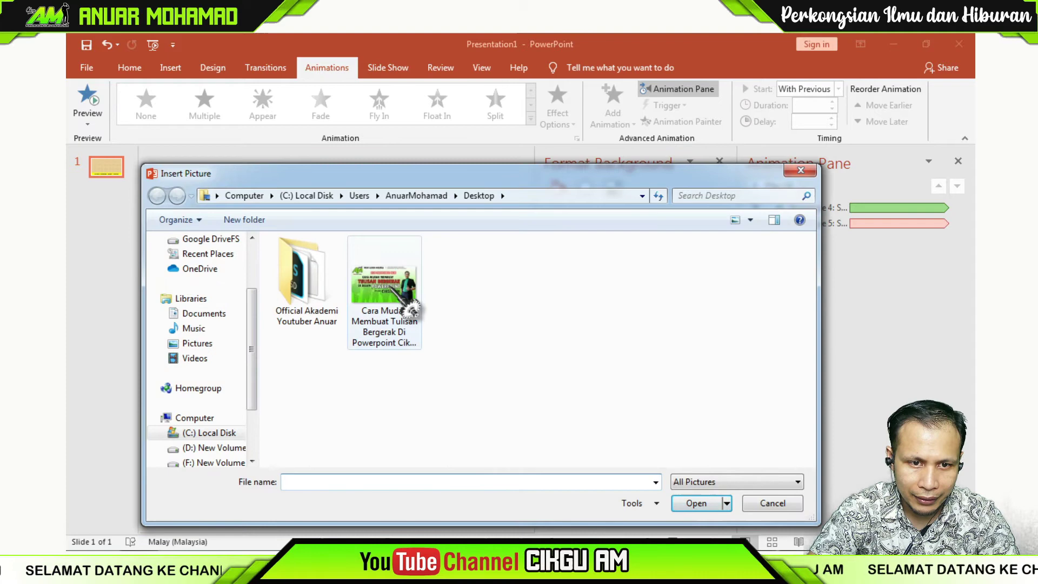
left_click(406, 308)
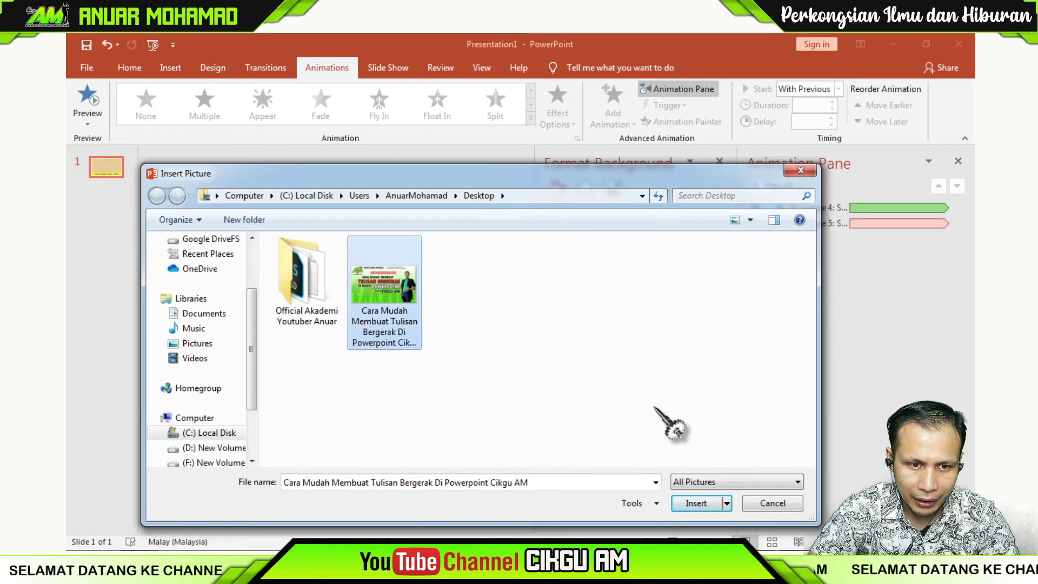
left_click(695, 501)
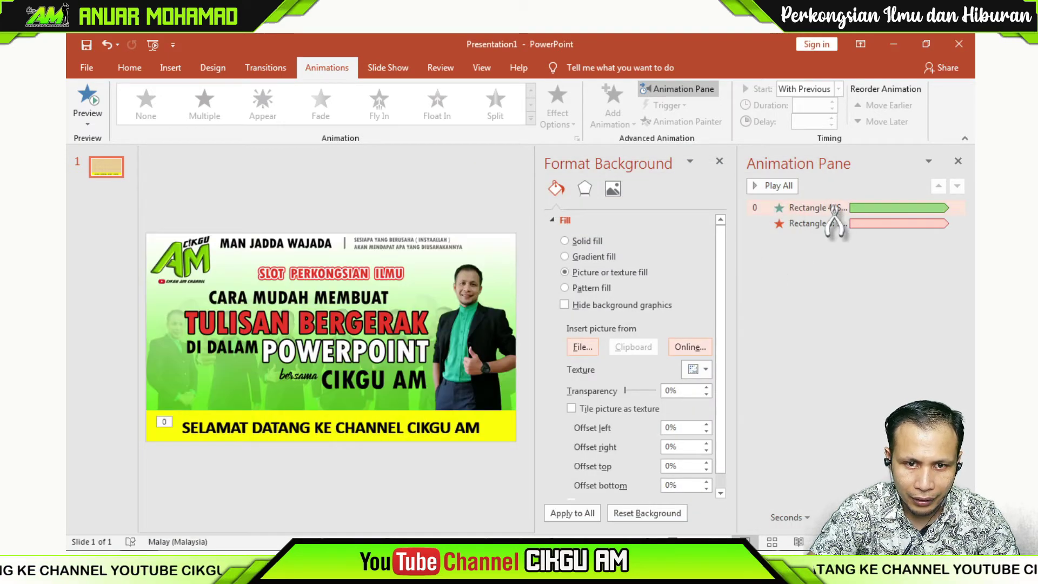
left_click(719, 161)
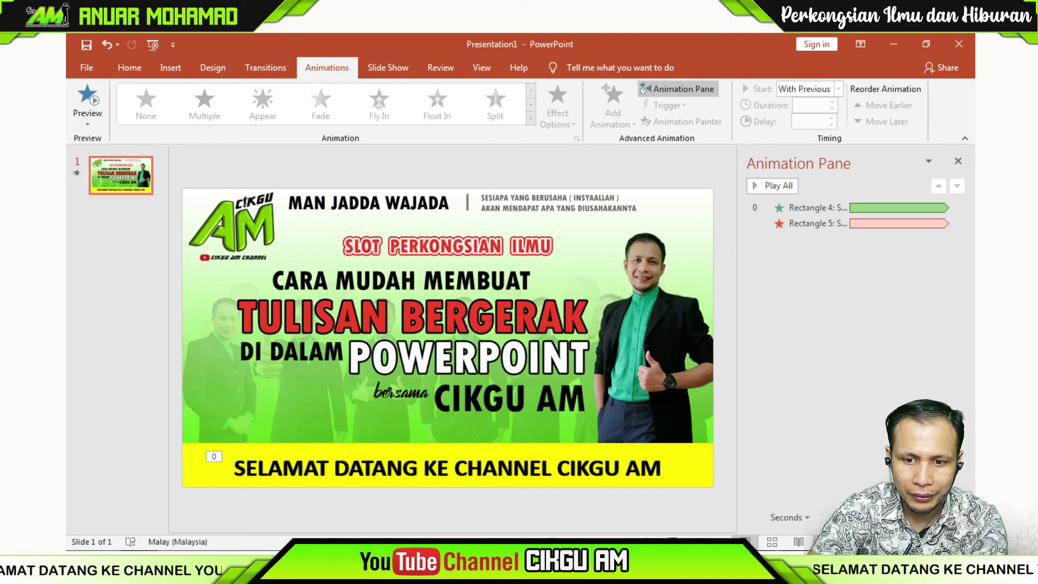
key("F5")
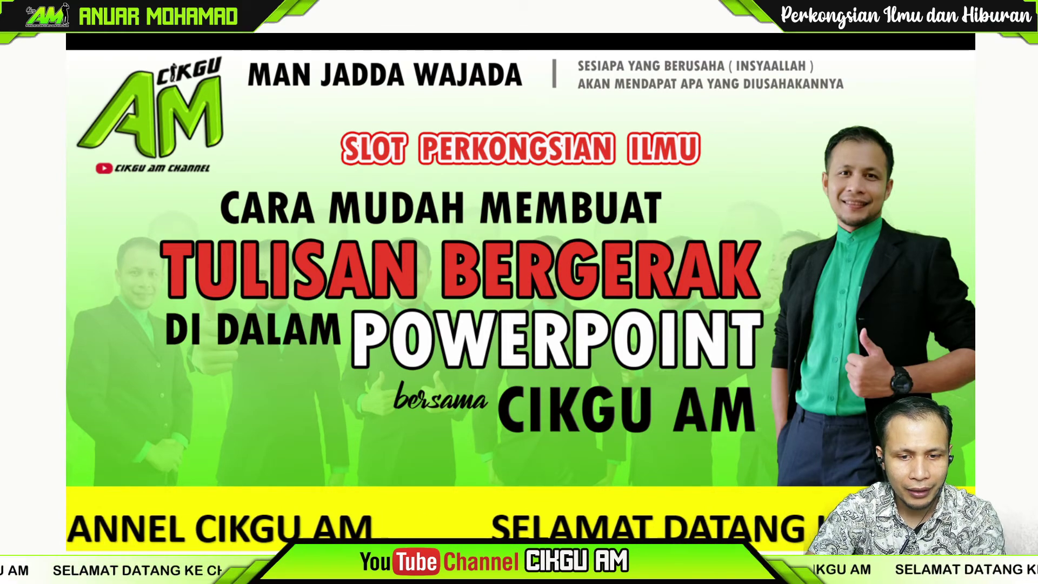
key("Escape")
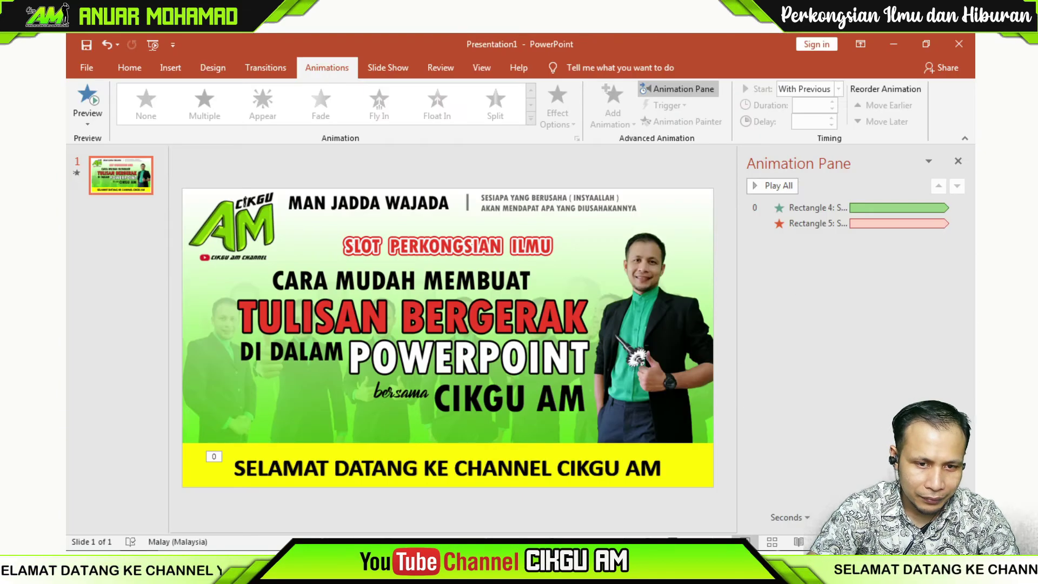